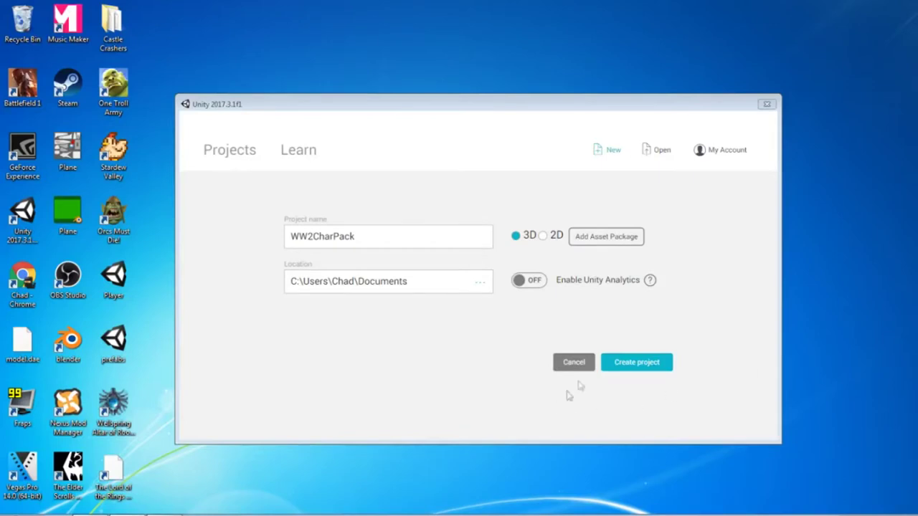
- Create the 3D project named WW2CharPack from the Unity launcher
left_click(637, 362)
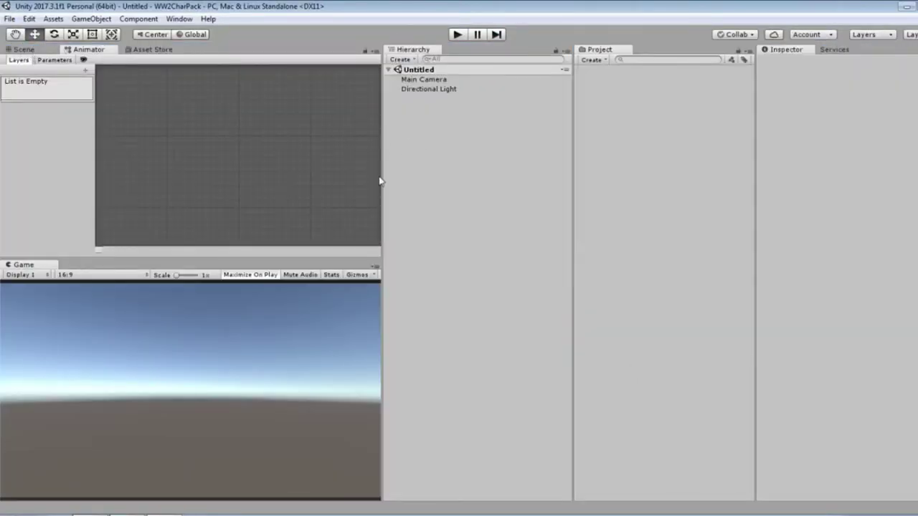
- Widen the Scene and Game panels, glance at the empty scene, and bring up the Asset Store
left_click_drag(380, 178, 530, 175)
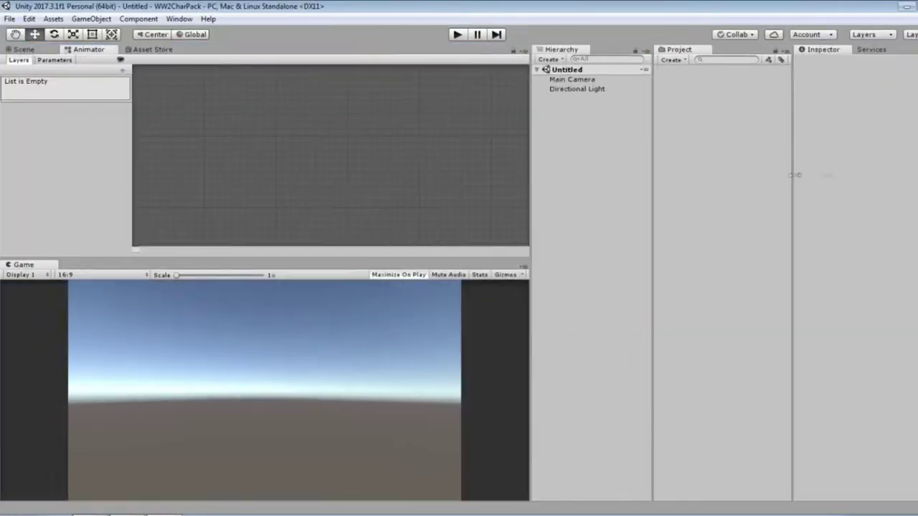
left_click(22, 50)
left_click_drag(373, 174, 364, 101, "alt")
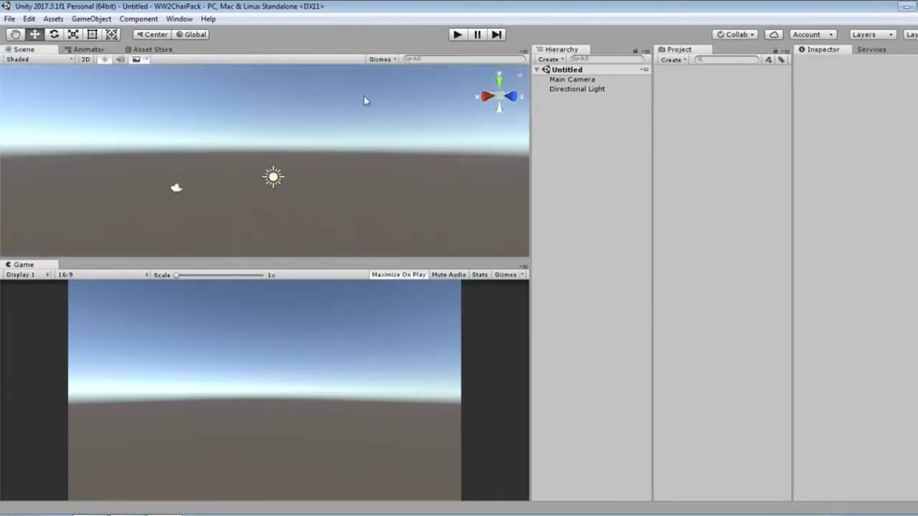
left_click(152, 51)
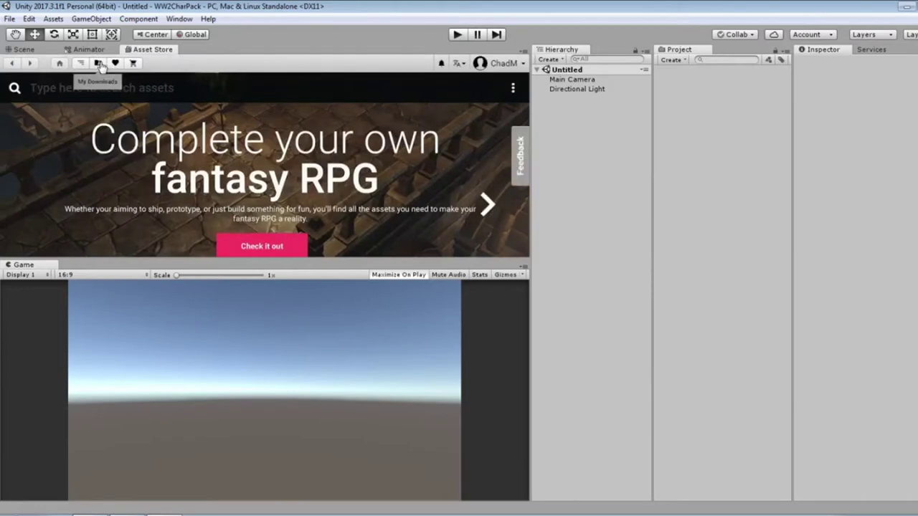
- Browse the Asset Store's My Downloads list, then switch to the My Purchased packages list
left_click(99, 64)
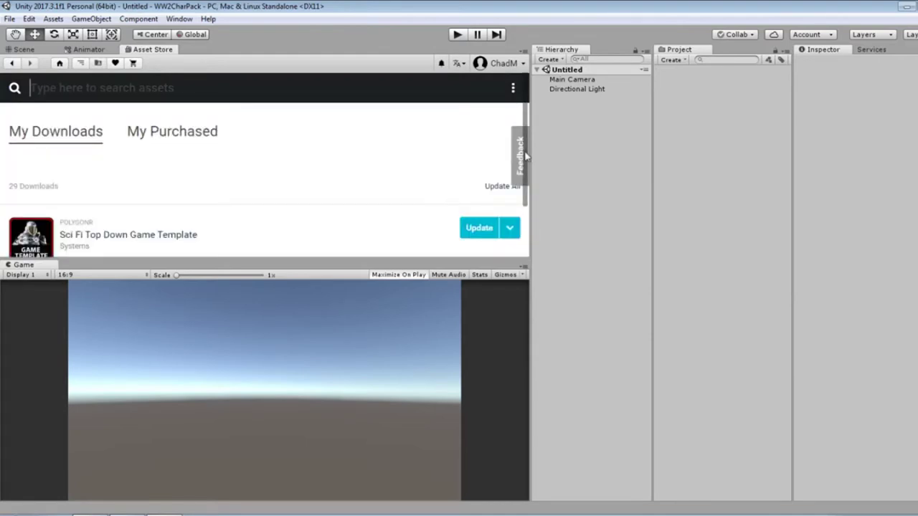
scroll(525, 155, "down", 5)
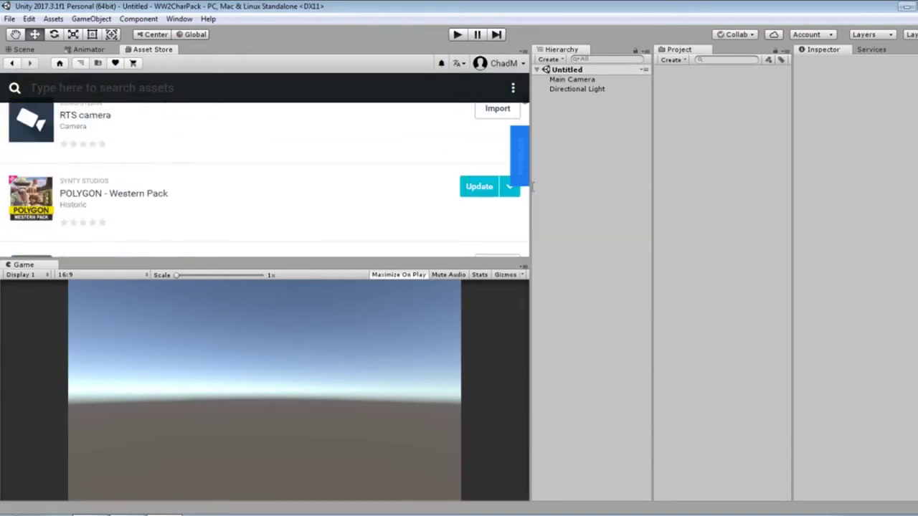
scroll(530, 151, "up", 8)
scroll(409, 160, "down", 3)
scroll(232, 191, "up", 2)
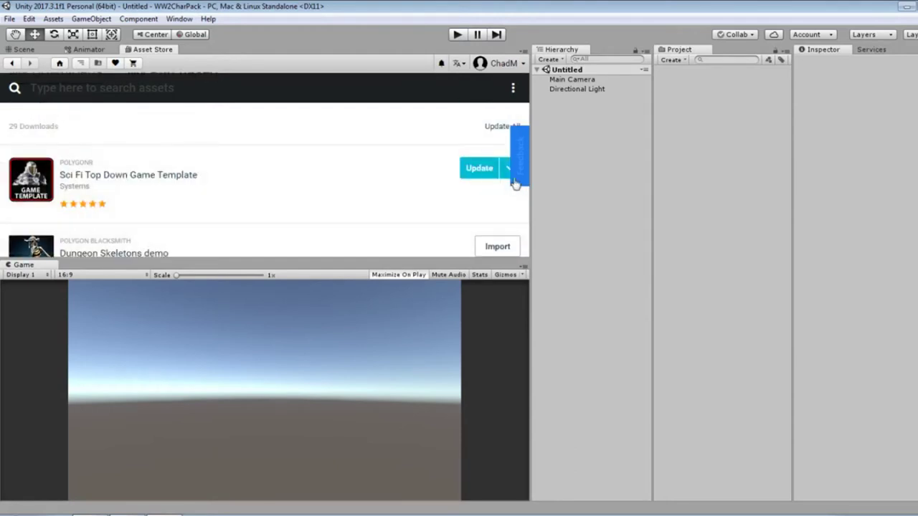
scroll(447, 193, "down", 1)
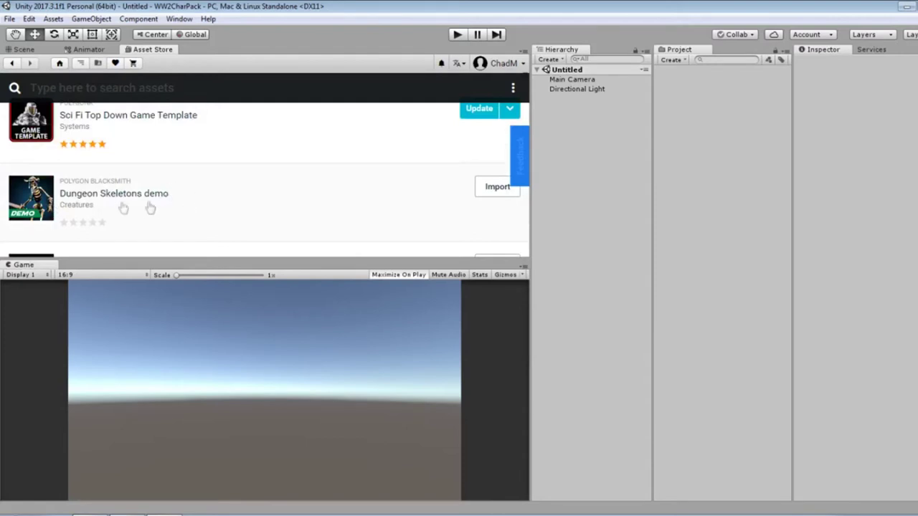
scroll(76, 200, "down", 1)
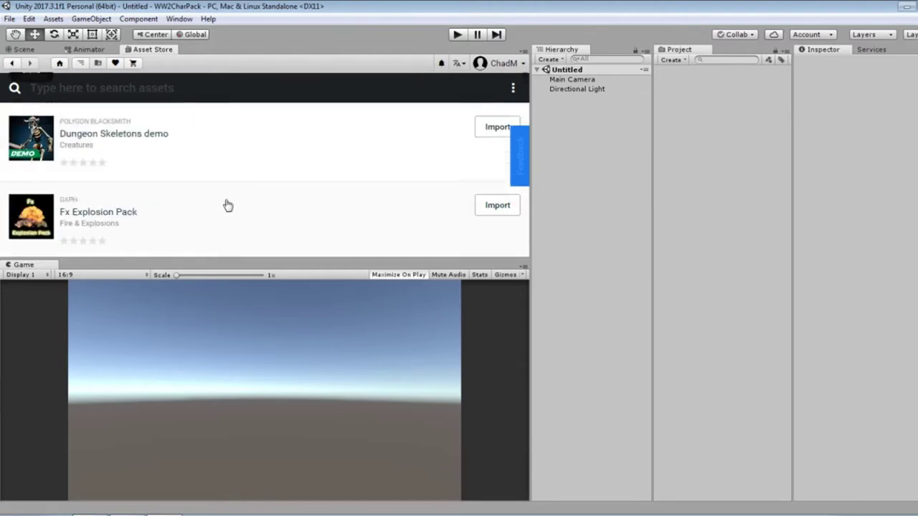
scroll(326, 207, "down", 2)
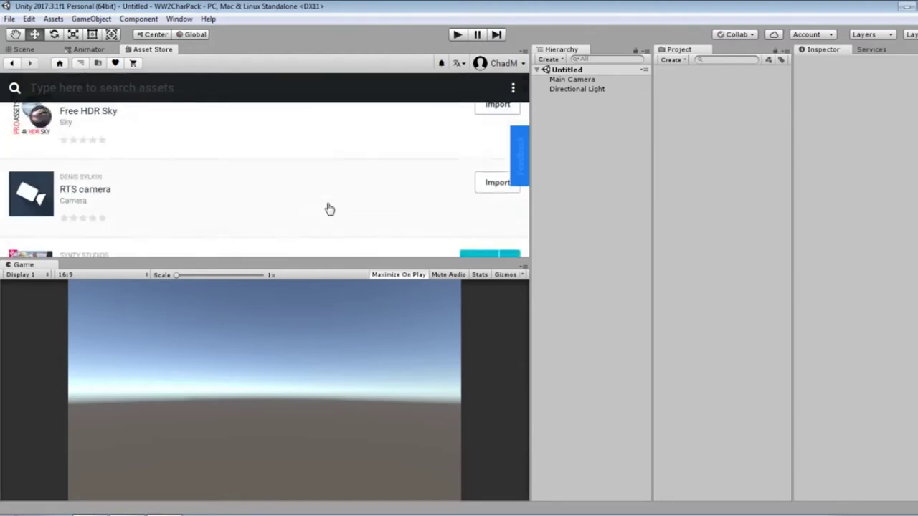
scroll(329, 207, "up", 5)
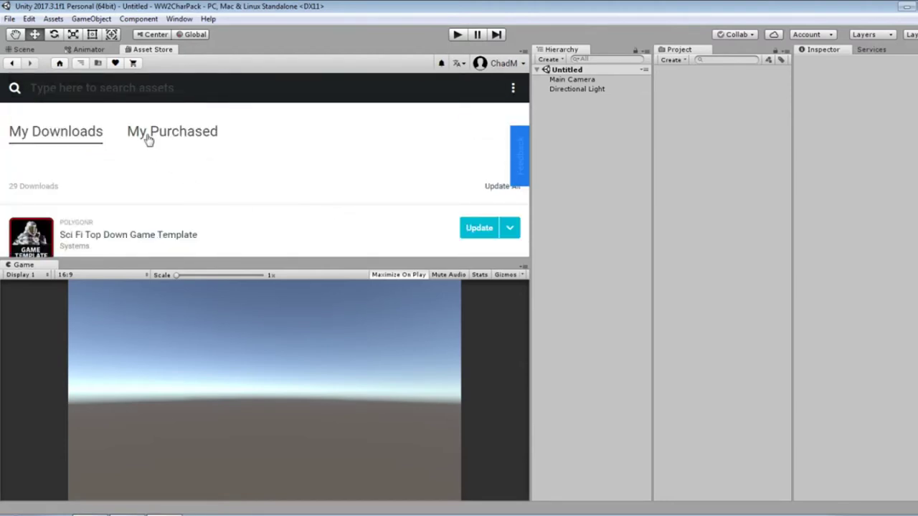
left_click(147, 138)
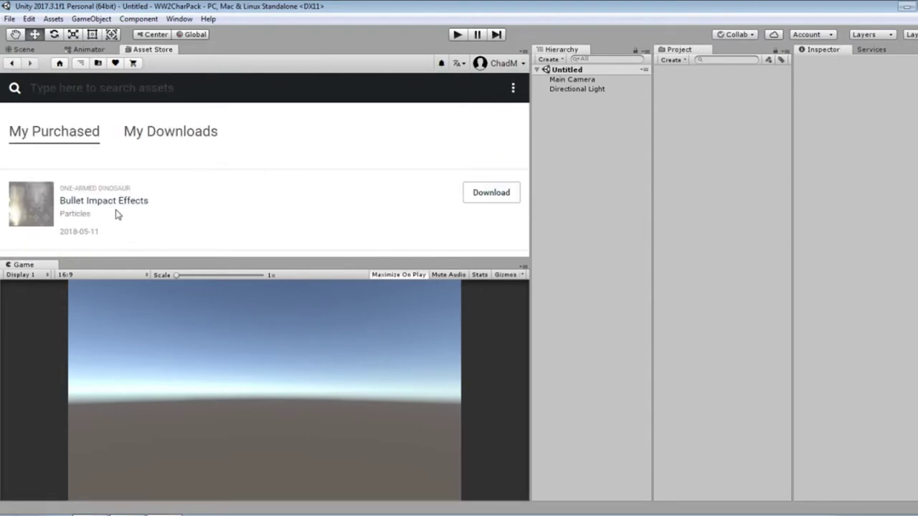
- Scroll the purchased list to Toon Soldiers - WW2 edition and download it
scroll(450, 198, "down", 2)
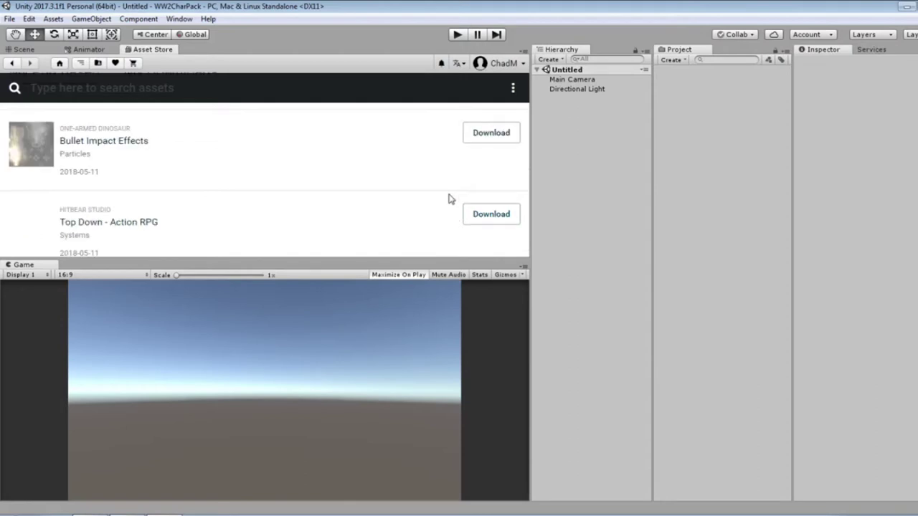
scroll(224, 218, "down", 2)
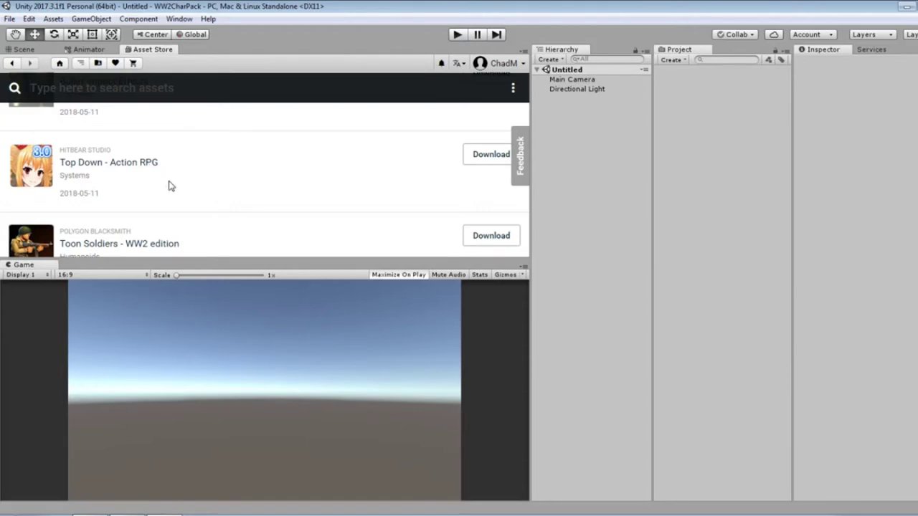
scroll(129, 202, "down", 1)
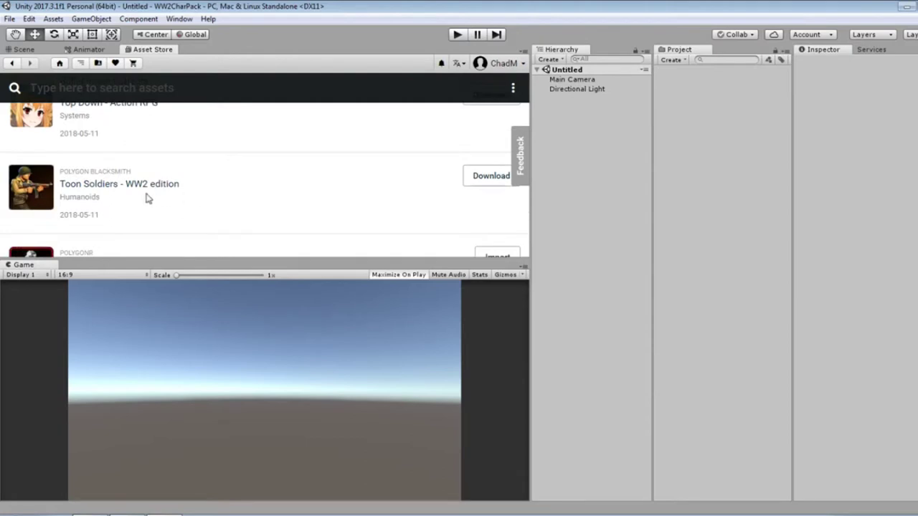
left_click(476, 183)
- Import every file of Toon Soldiers - WW2 edition, then return to the Scene view
left_click(488, 177)
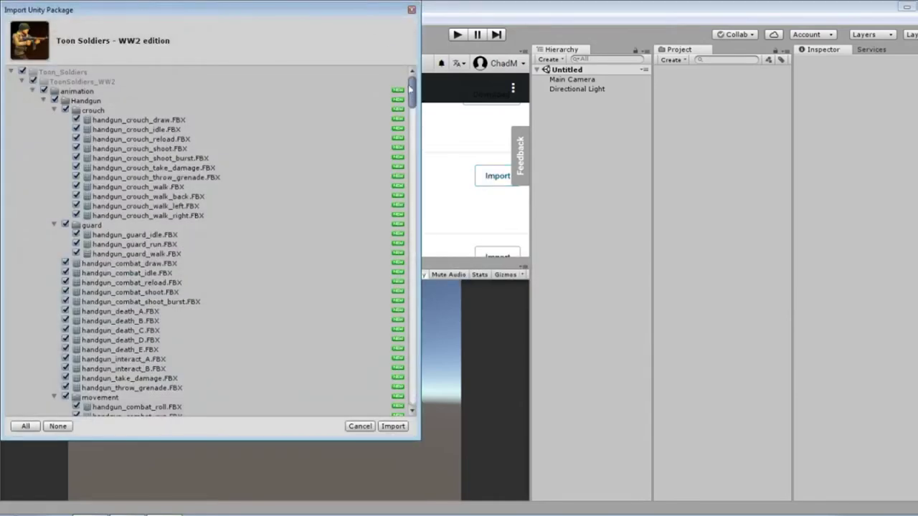
left_click_drag(410, 88, 413, 401)
left_click(396, 427)
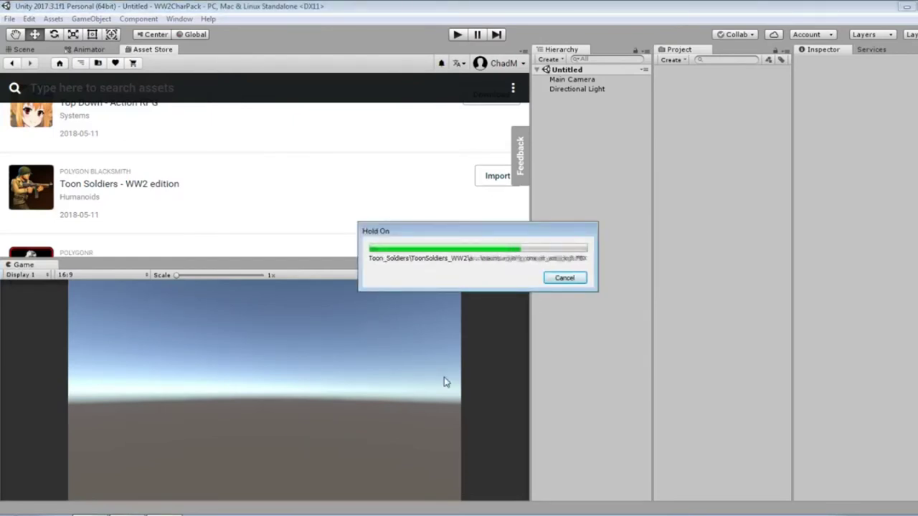
left_click(24, 49)
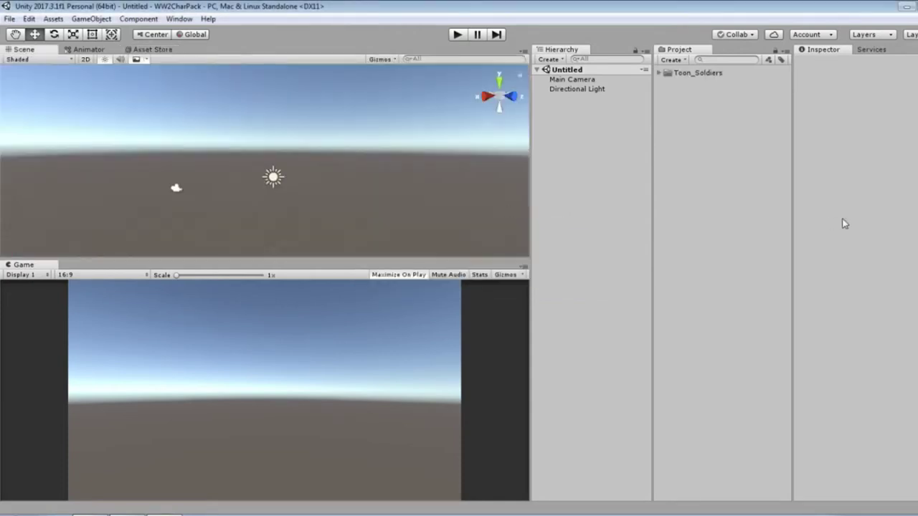
- Open Toon_Soldiers > ToonSoldiers_WW2 > sample_scene from the Project window
left_click(658, 73)
left_click(667, 81)
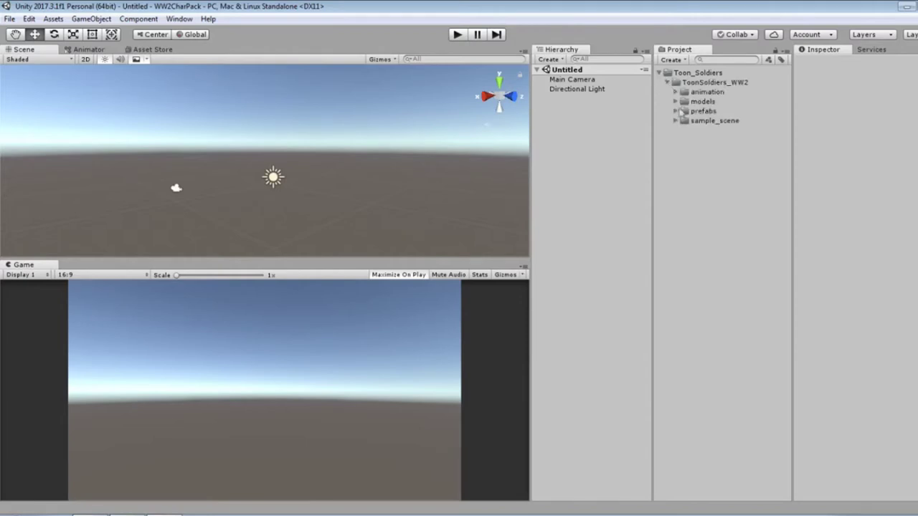
left_click(674, 120)
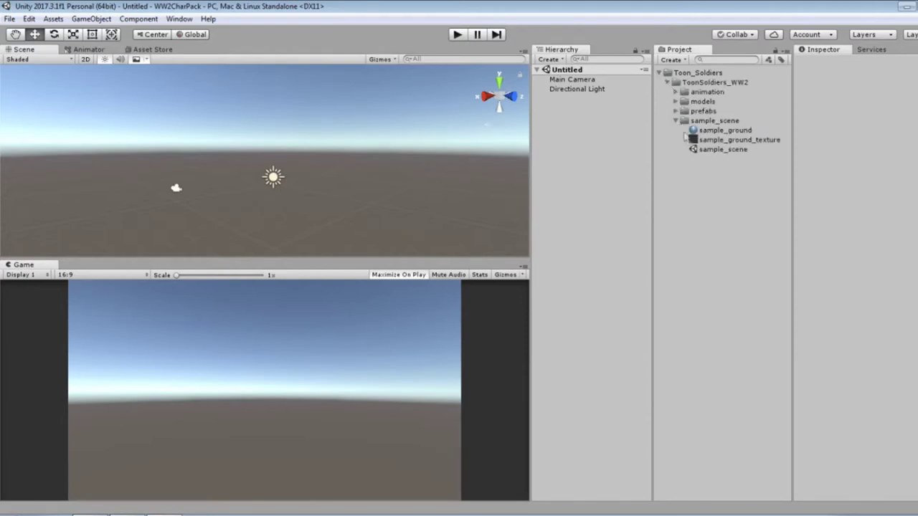
left_click(722, 150)
double_click(722, 150)
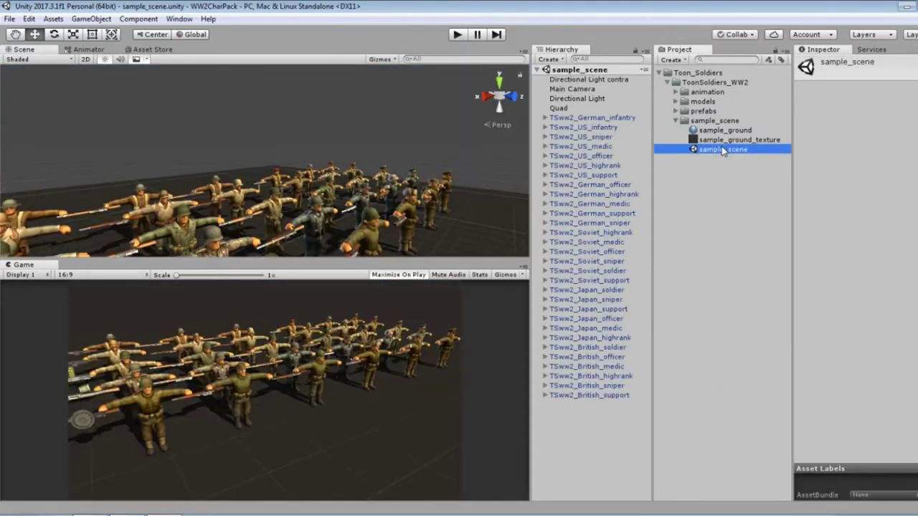
- Orbit and zoom around the rows of T-posed soldiers, then enter Play mode
left_click_drag(454, 142, 284, 166, "alt")
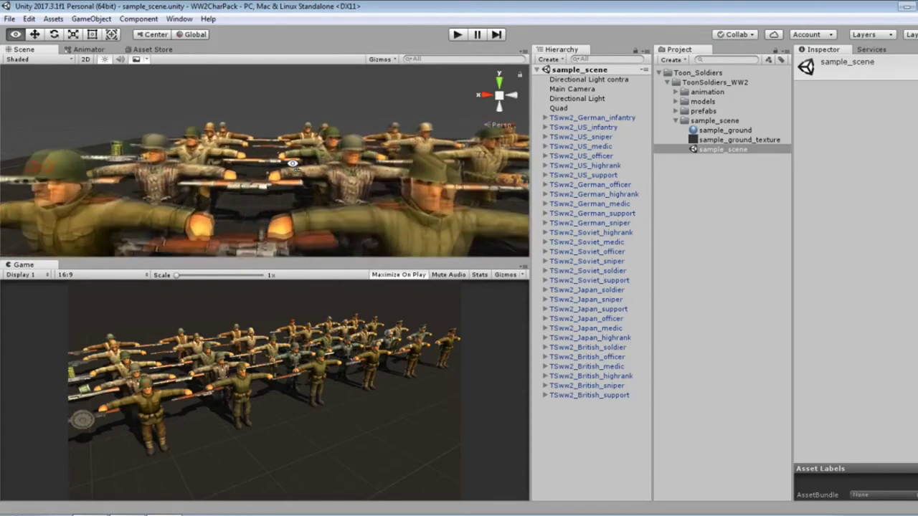
mouse_move(293, 164)
left_mouse_down("alt")
mouse_move(249, 178)
mouse_move(290, 182)
left_mouse_up("alt")
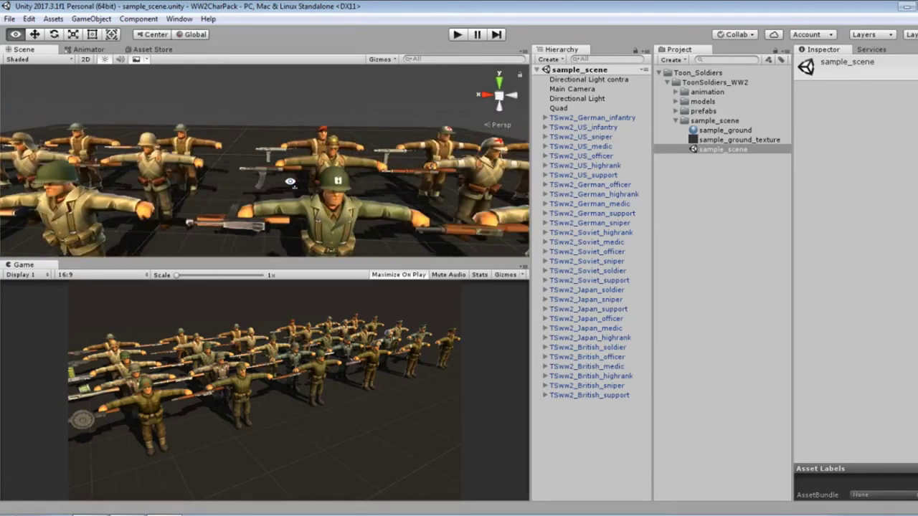
left_click_drag(289, 180, 252, 194, "alt")
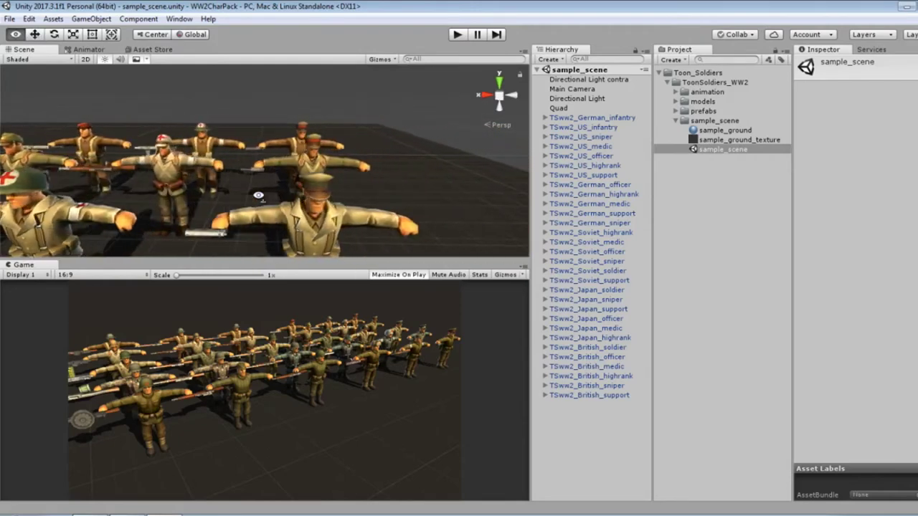
left_click_drag(258, 195, 259, 154, "alt")
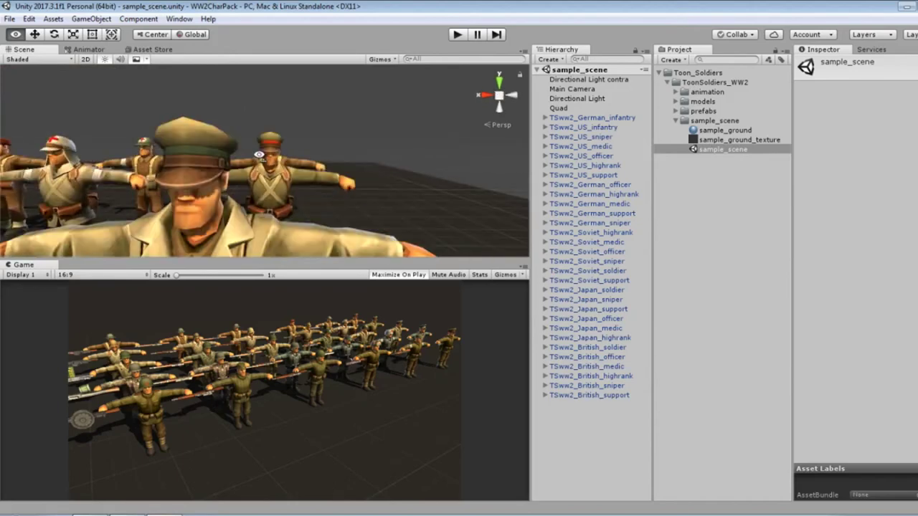
scroll(260, 154, "up", 4, "alt")
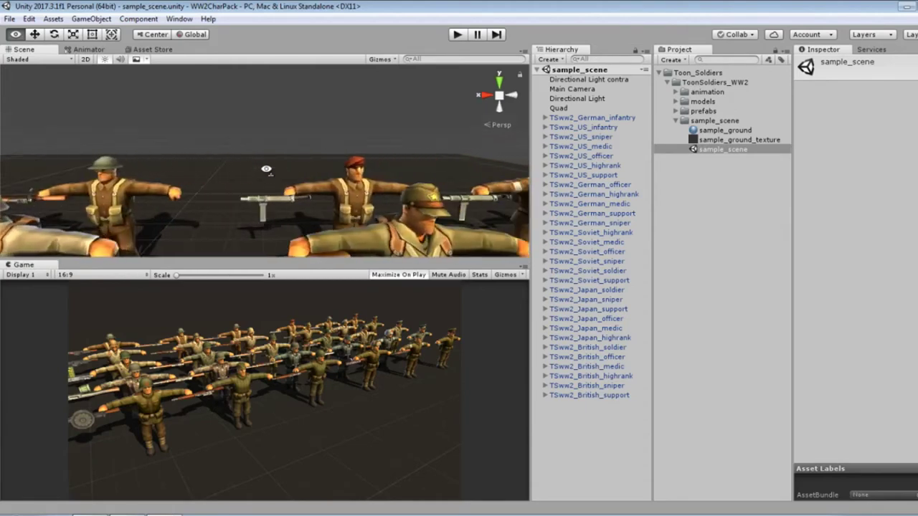
right_click_drag(262, 173, 423, 216)
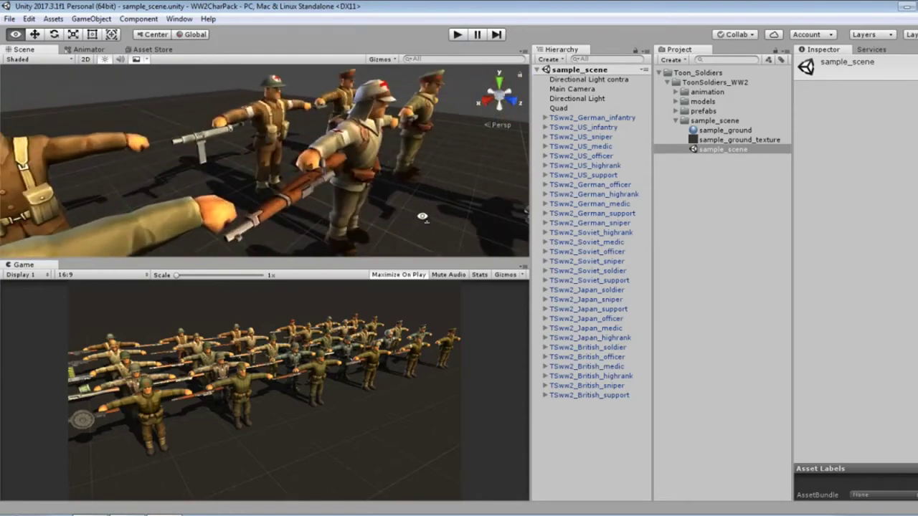
right_click_drag(422, 217, 238, 195)
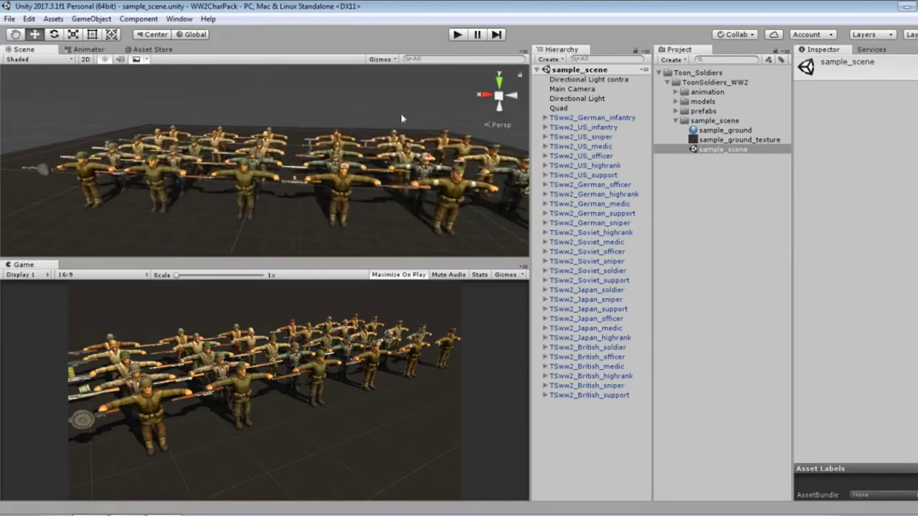
left_click(457, 34)
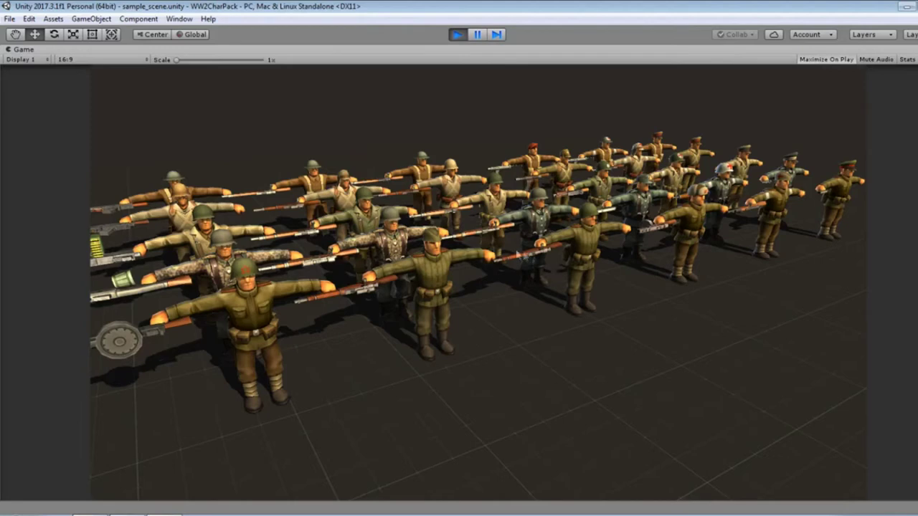
- Stop Play mode to return to editing the sample_scene
left_click(457, 35)
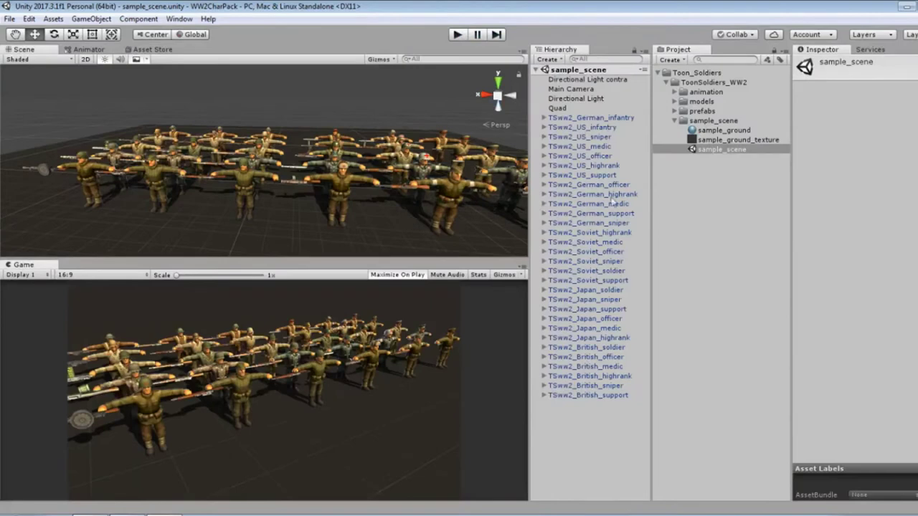
- Deactivate the TSww2_German_infantry soldier
left_click(601, 128)
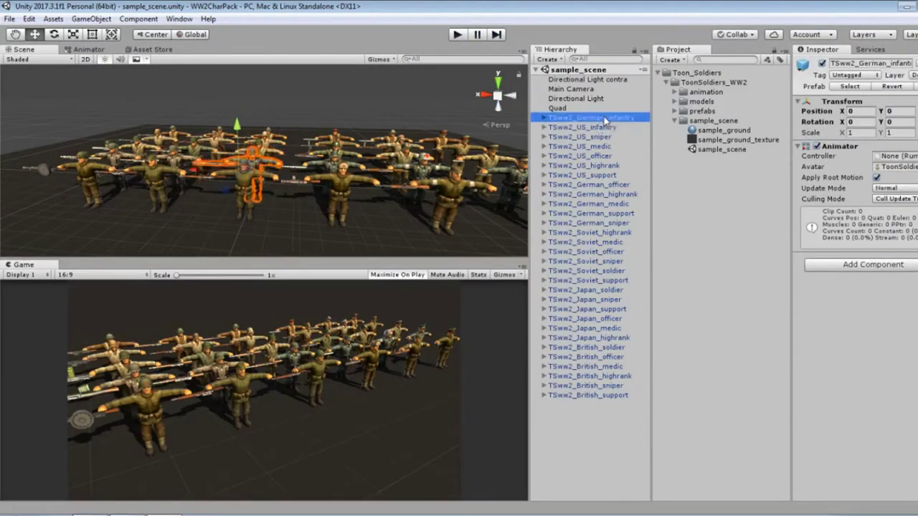
left_click(601, 127)
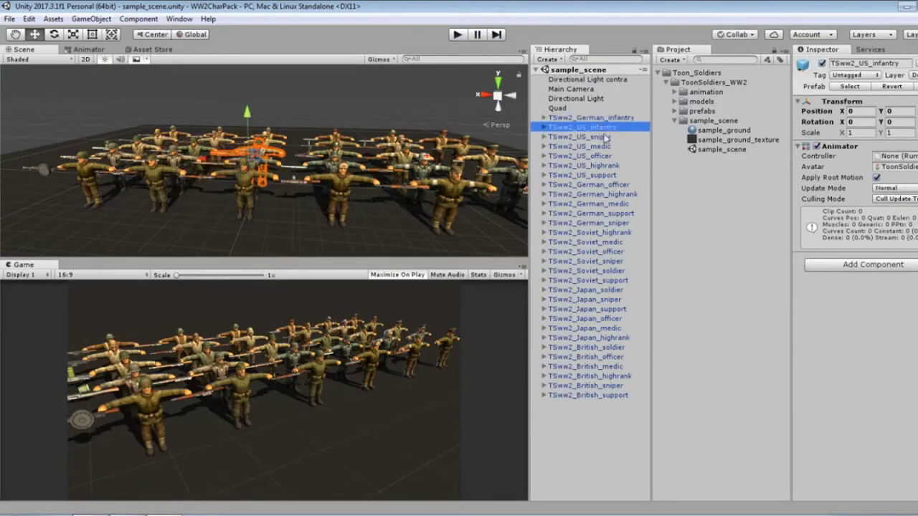
key("Up")
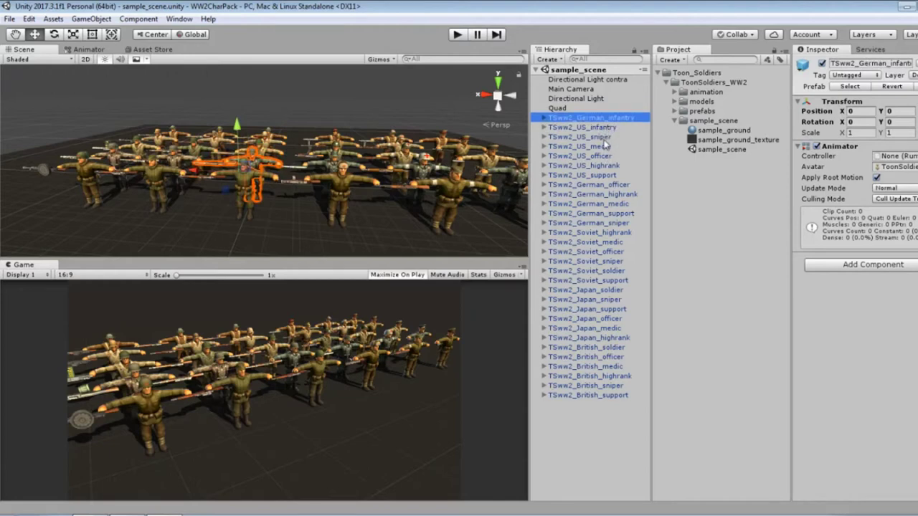
left_click(605, 136, "shift")
left_click(606, 118)
left_click(819, 76)
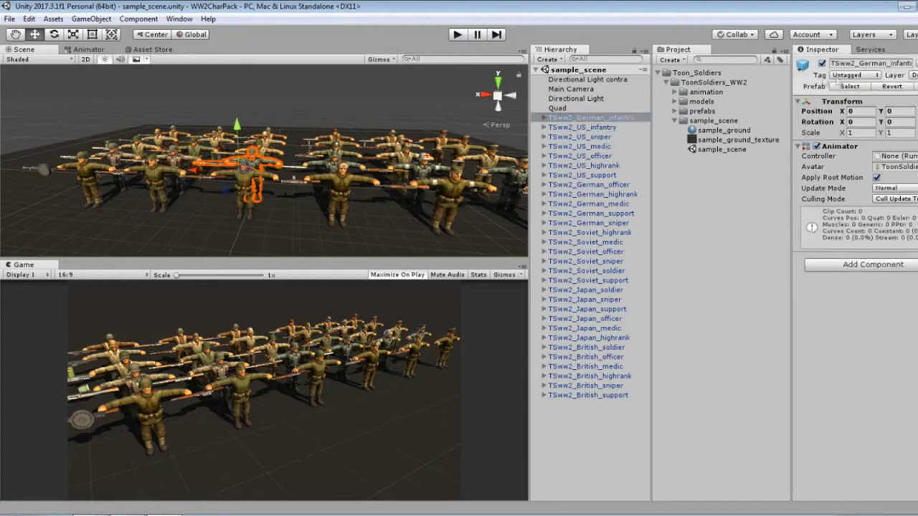
left_click(822, 63)
- Deactivate TSww2_US_sniper through TSww2_British_support together, then close in on the remaining US infantryman
left_click(602, 136)
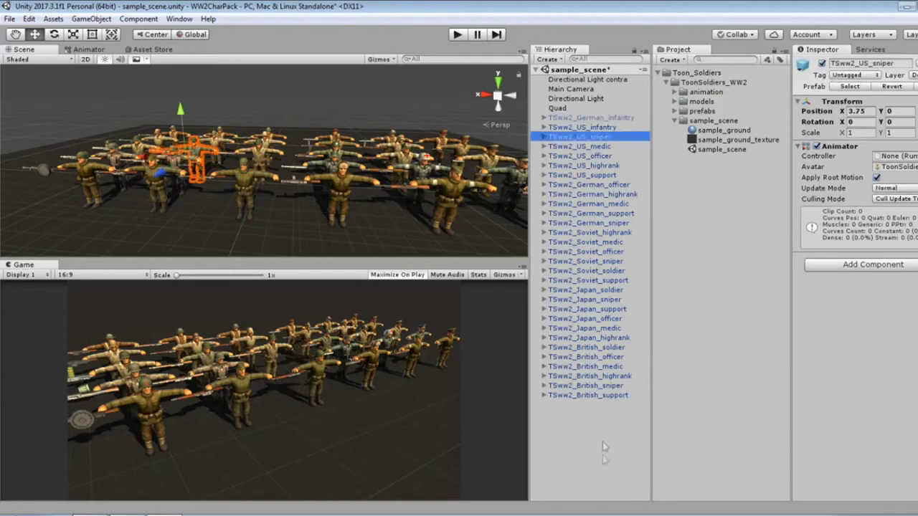
left_click(588, 395, "shift")
left_click(821, 63)
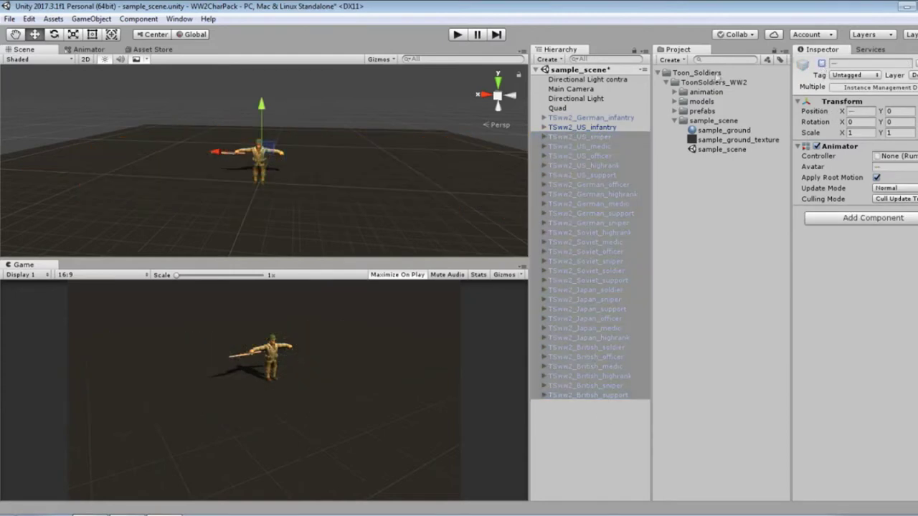
left_click_drag(259, 88, 373, 91, "alt")
left_click(373, 90)
right_click_drag(372, 90, 373, 108, "alt")
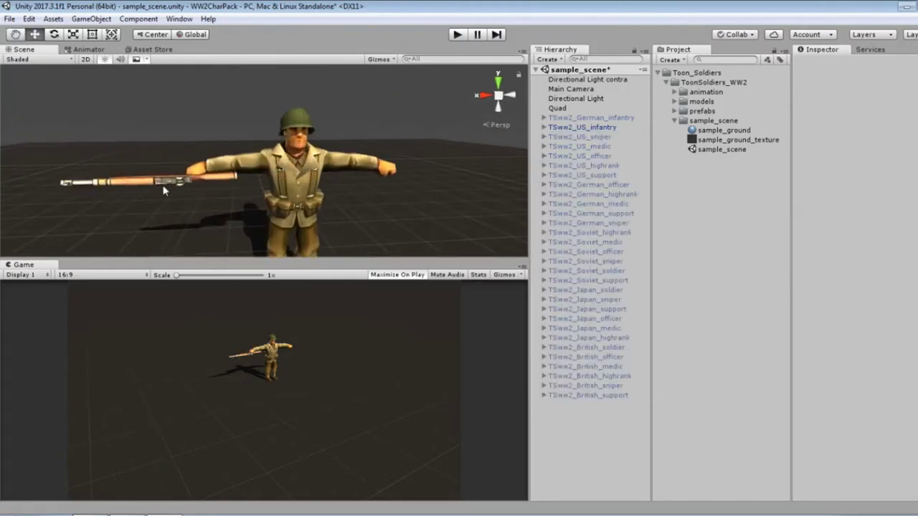
left_click_drag(163, 190, 337, 215, "alt")
- Expand TSww2_US_infantry and toggle its US_equip_infantry backpack on and off, leaving it off
left_click(544, 127)
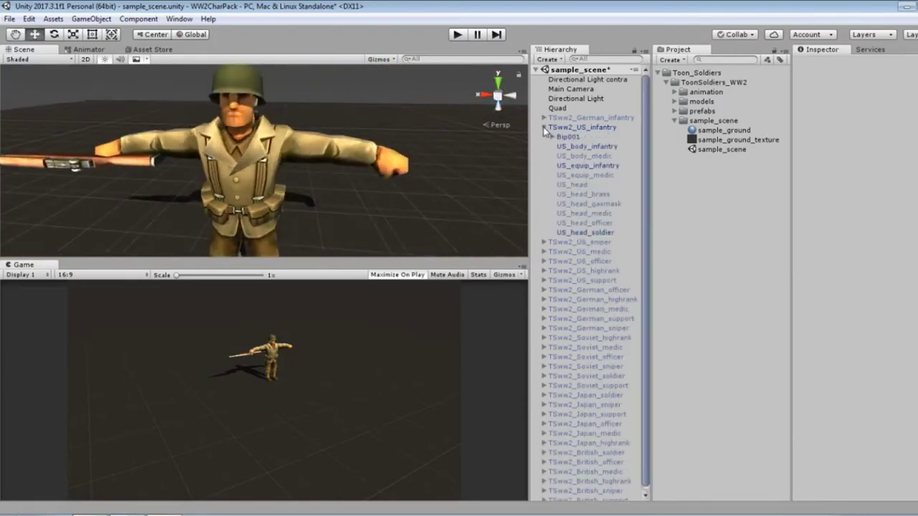
left_click(588, 147)
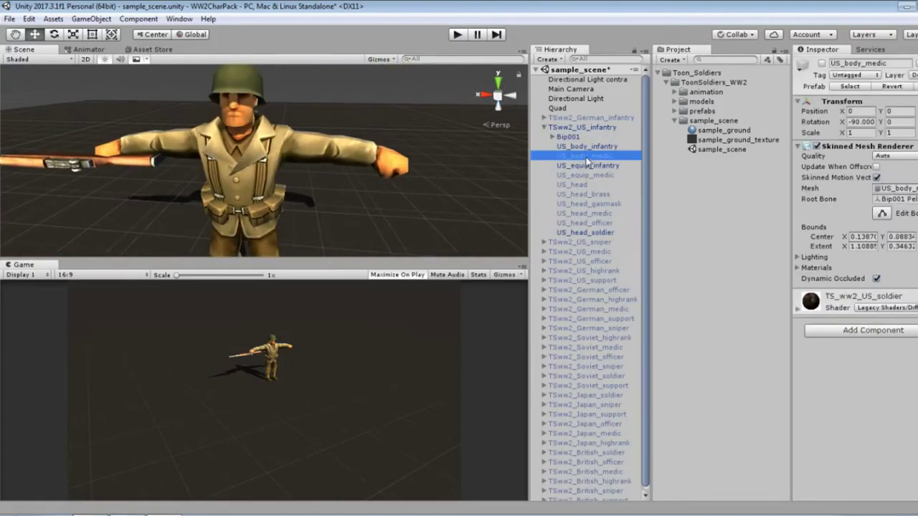
left_click_drag(438, 164, 319, 173, "alt")
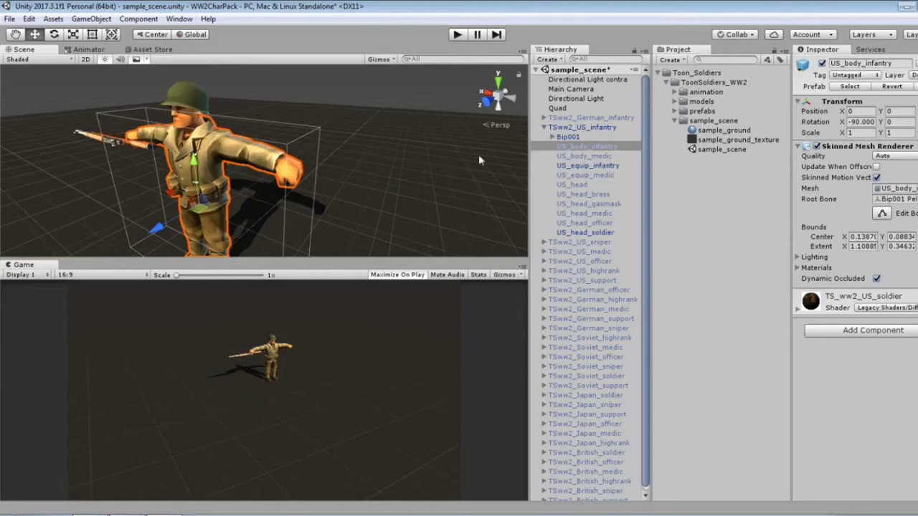
left_click(606, 167)
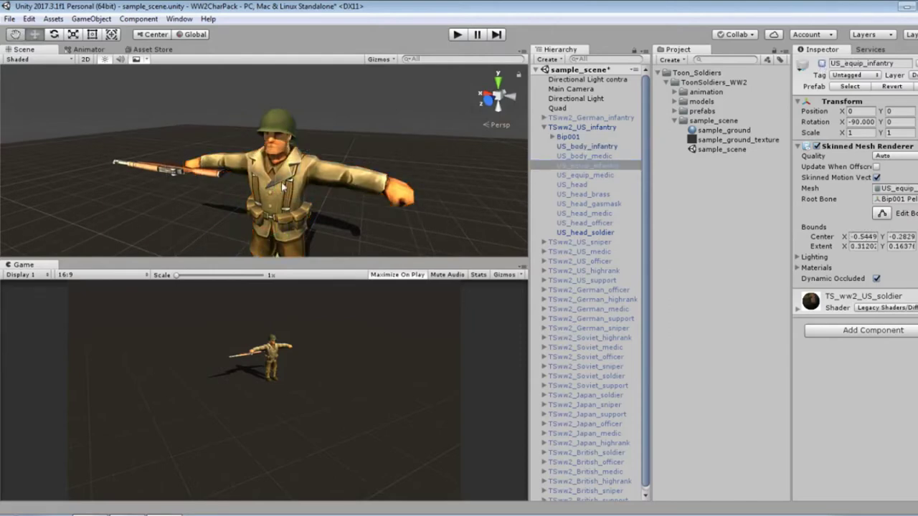
left_click_drag(284, 186, 172, 190, "alt")
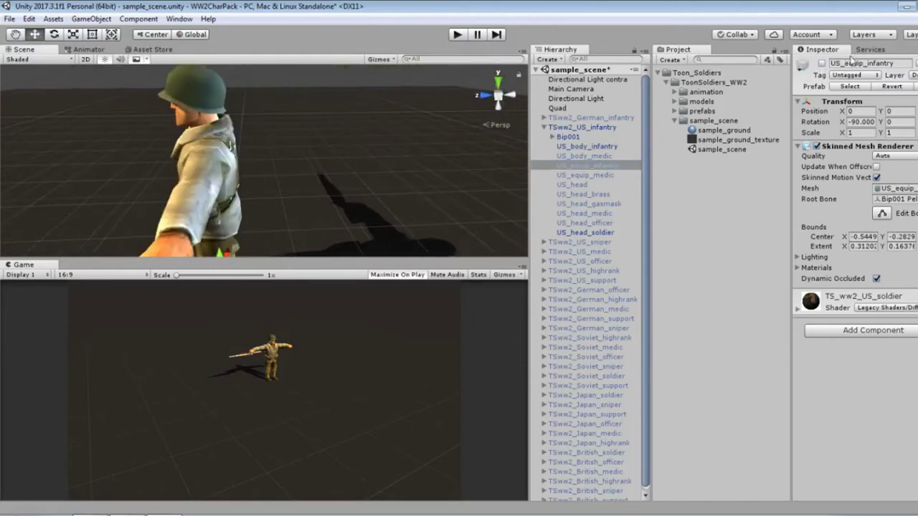
left_click(822, 63)
left_click(822, 63)
left_click(822, 63)
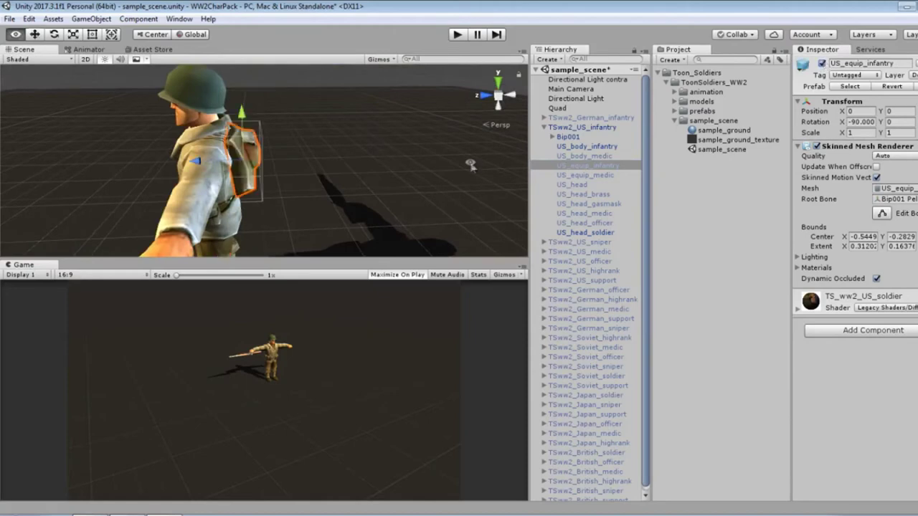
left_click_drag(322, 179, 286, 185, "alt")
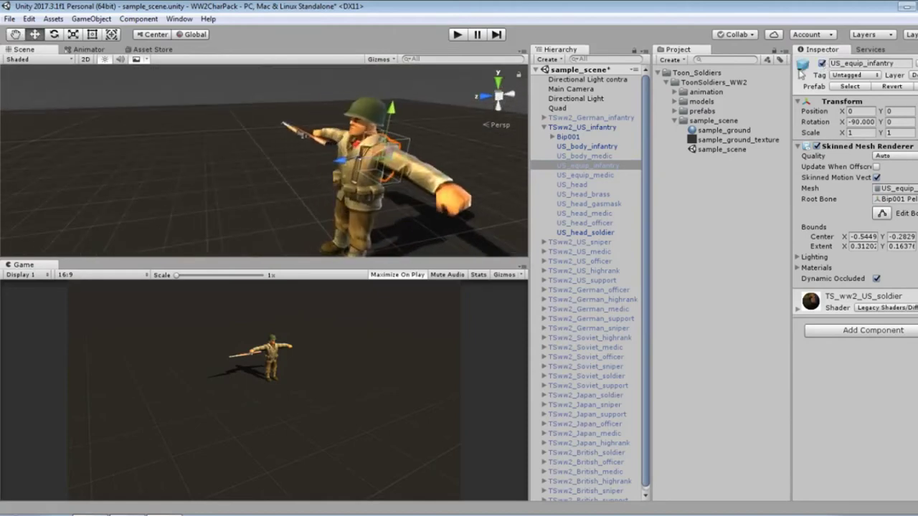
left_click(822, 63)
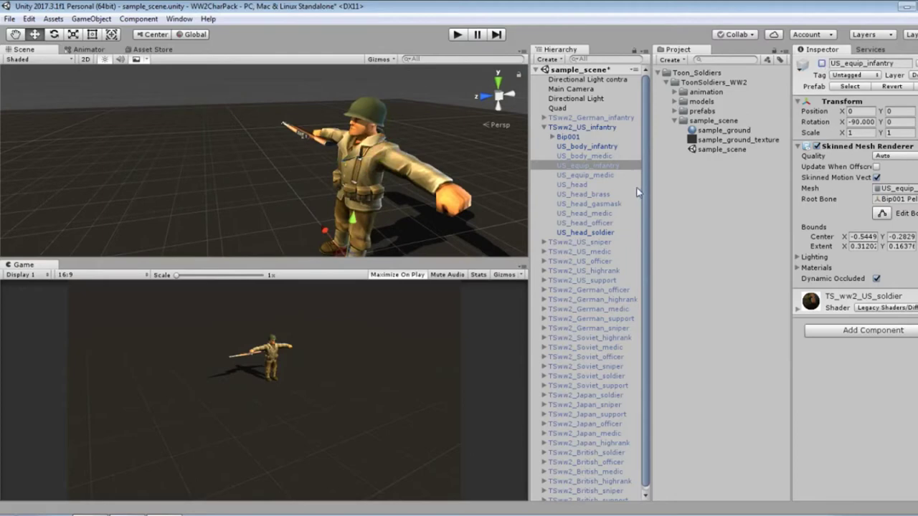
- Turn on the US_head_gasmask head and the US_equip_medic pack, framing the medic backpack
left_click(614, 207)
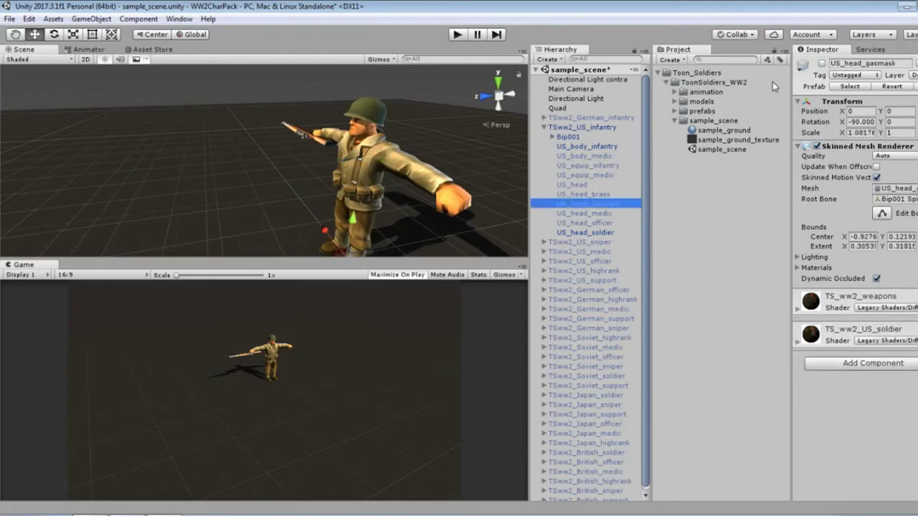
left_click(822, 63)
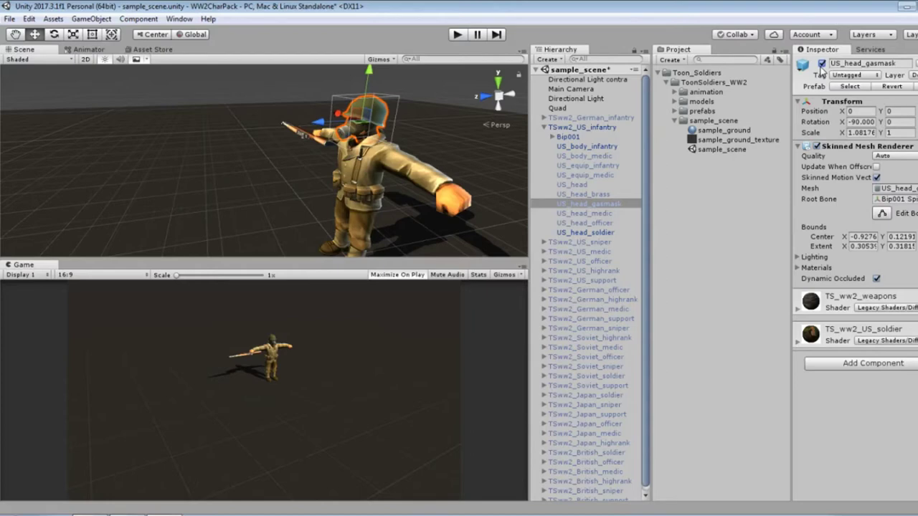
left_click(602, 175)
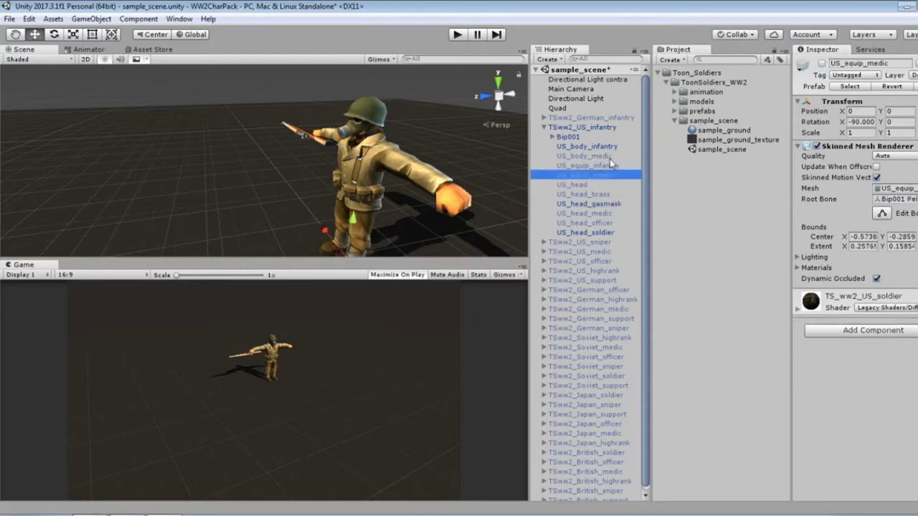
left_click(821, 76)
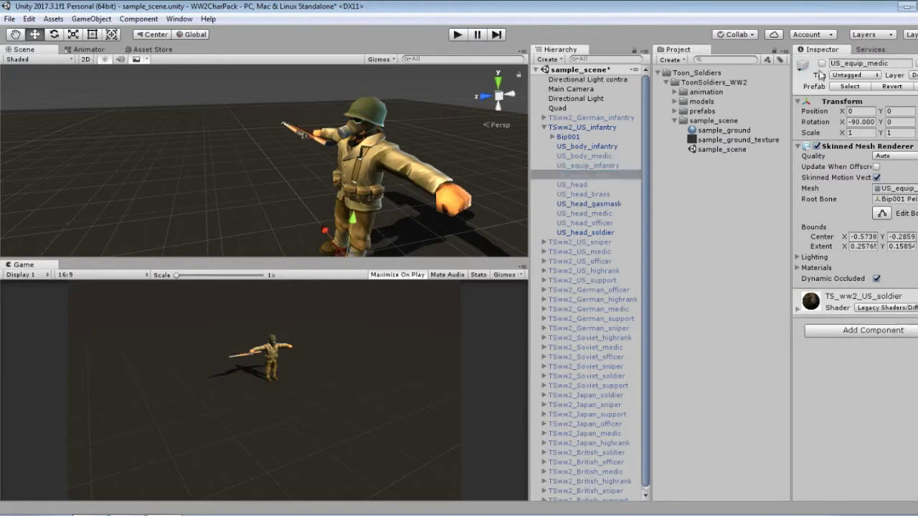
left_click(822, 63)
left_click_drag(333, 155, 60, 149, "alt")
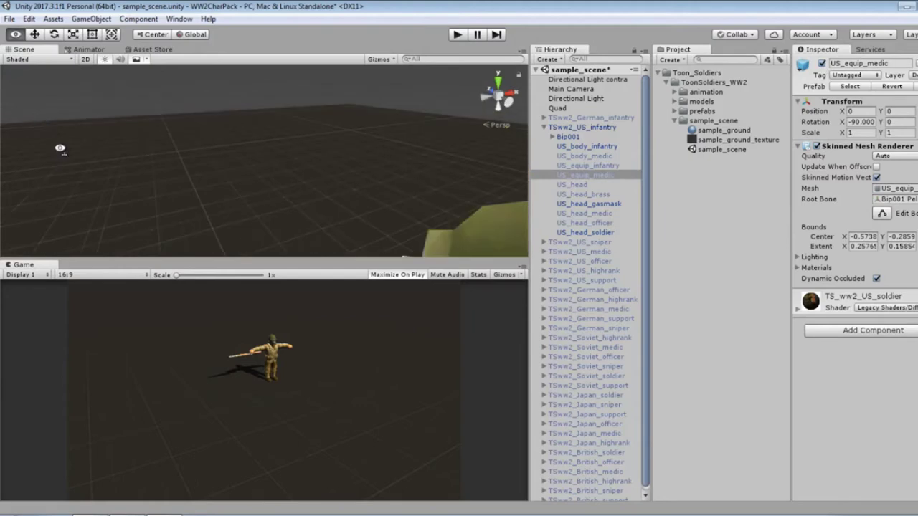
key("f")
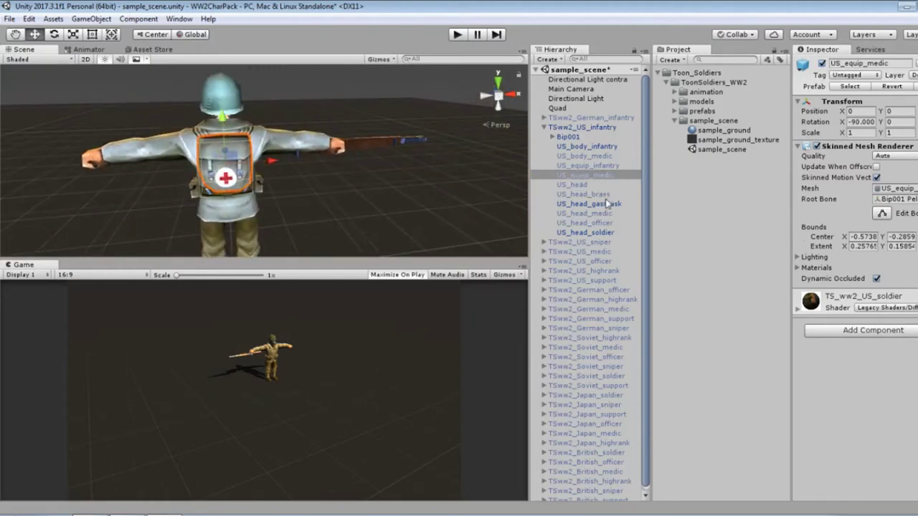
left_click_drag(243, 190, 209, 180, "alt")
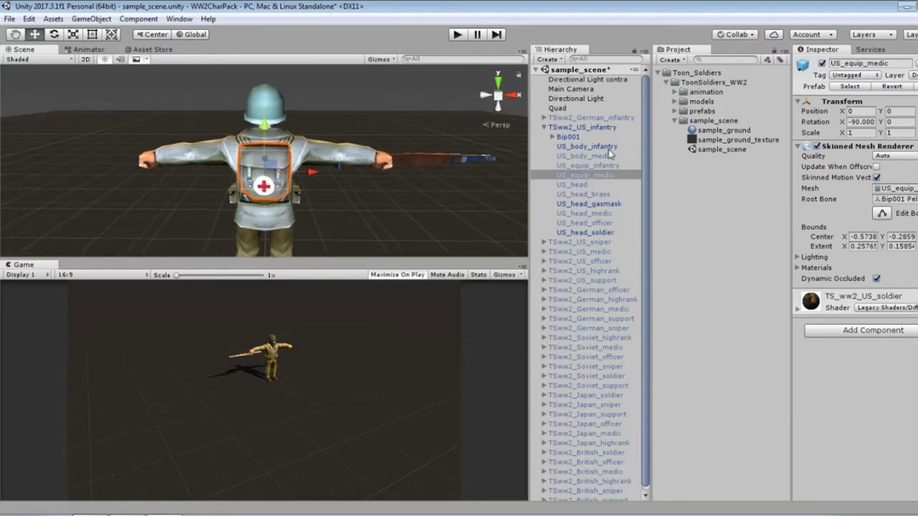
- Switch US_equip_medic off and US_equip_infantry back on, then select the whole soldier
left_click(610, 175)
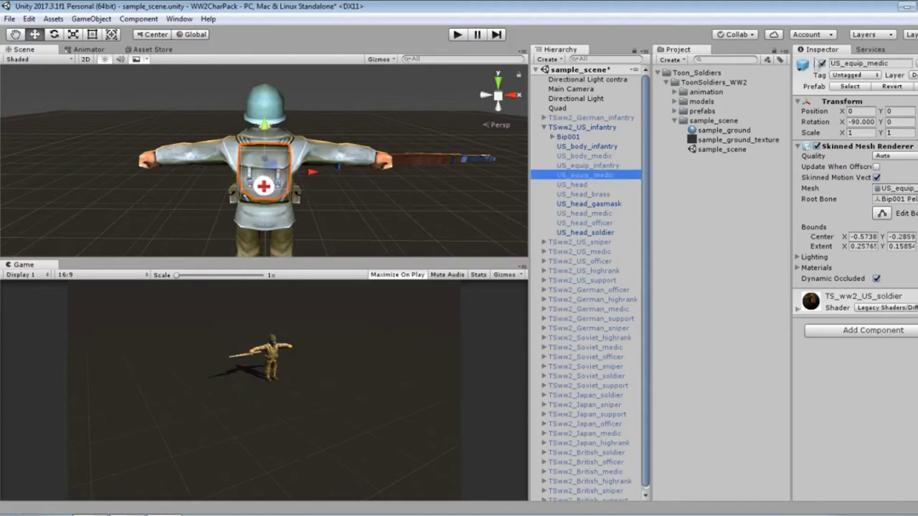
left_click(822, 63)
left_click(618, 165)
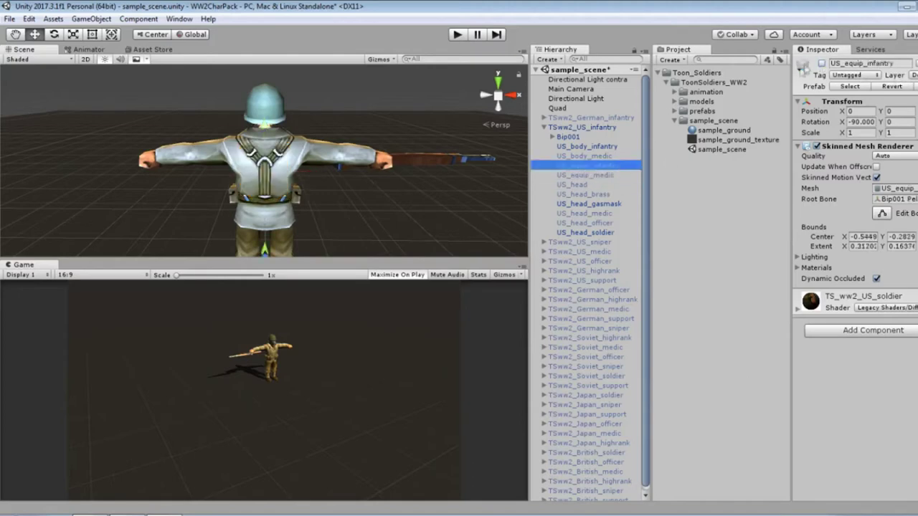
left_click(821, 63)
left_click_drag(469, 195, 473, 149, "alt")
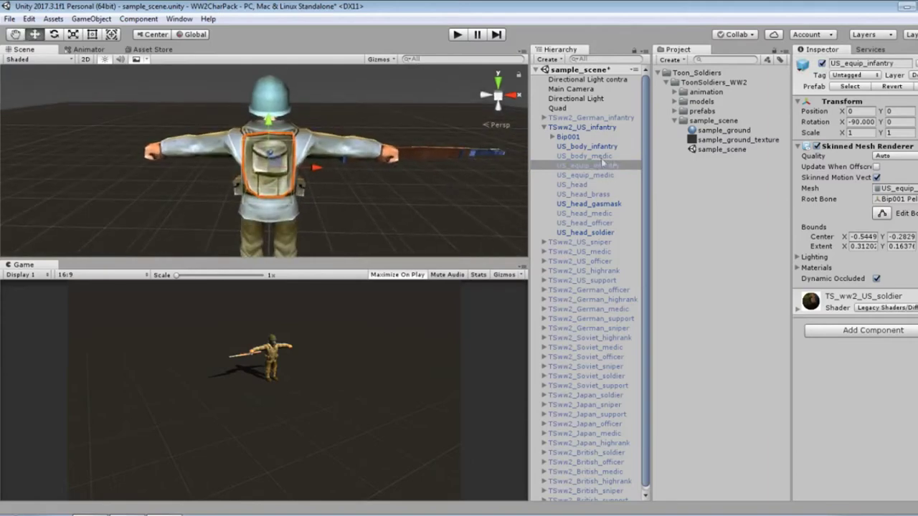
left_click(423, 154)
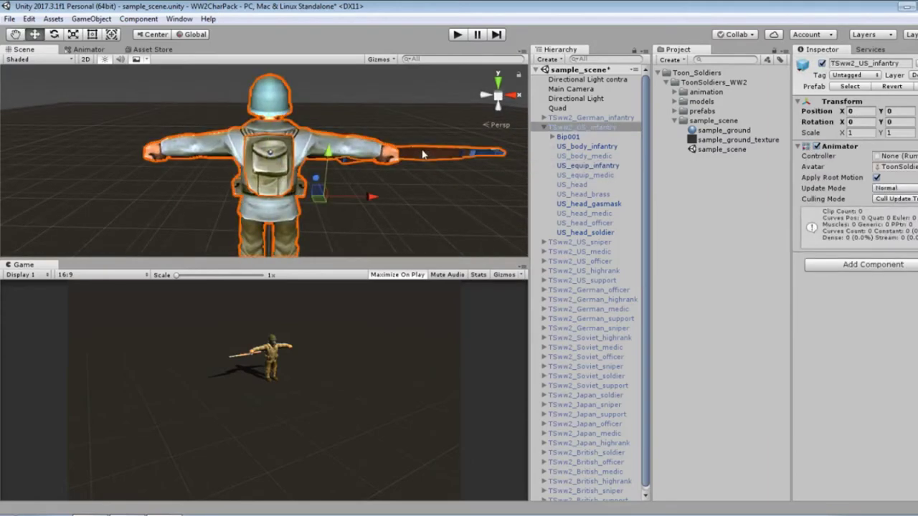
- Widen the Hierarchy and inspect the soldier's M1 Garand rifle from the front
left_click(423, 153)
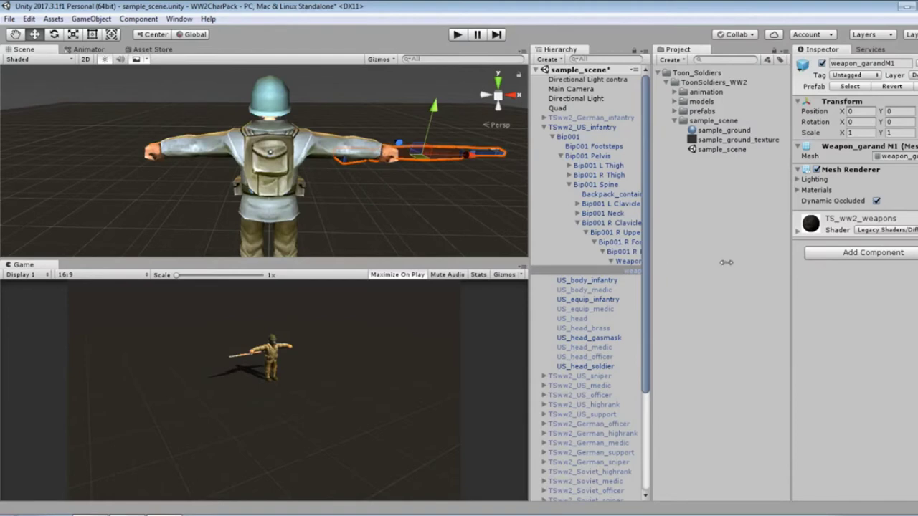
left_click_drag(523, 310, 448, 309)
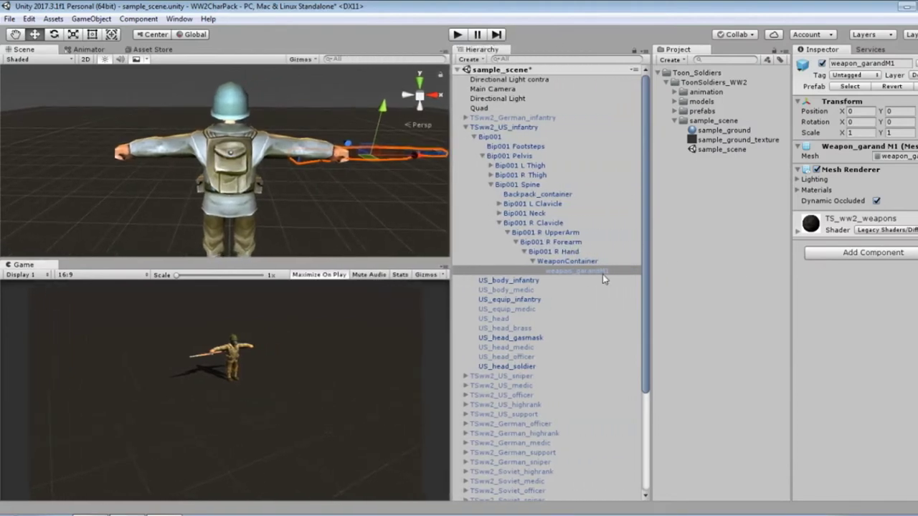
left_click_drag(301, 172, 186, 177, "alt")
left_click_drag(796, 133, 868, 115, "alt")
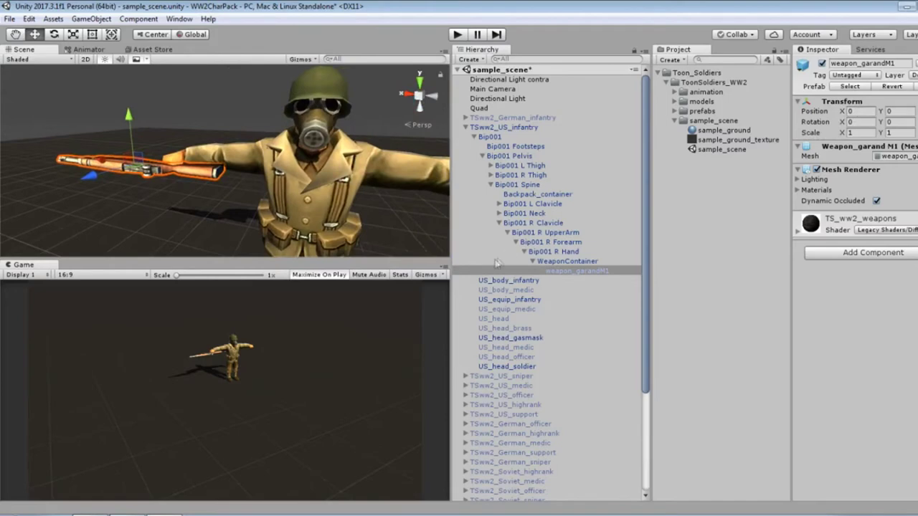
left_click(566, 262)
left_click(565, 271)
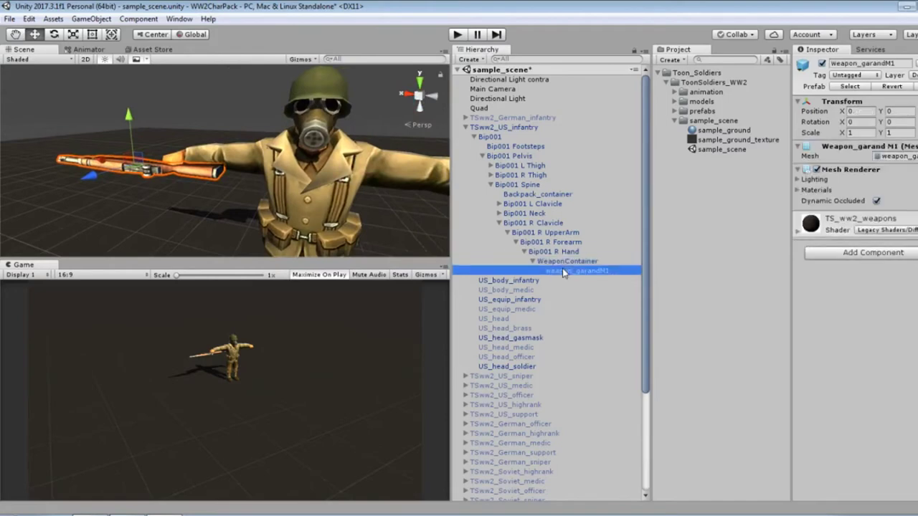
- Select TSww2_US_infantry and collapse its Bip001 bone hierarchy to list the body parts directly
left_click(514, 129)
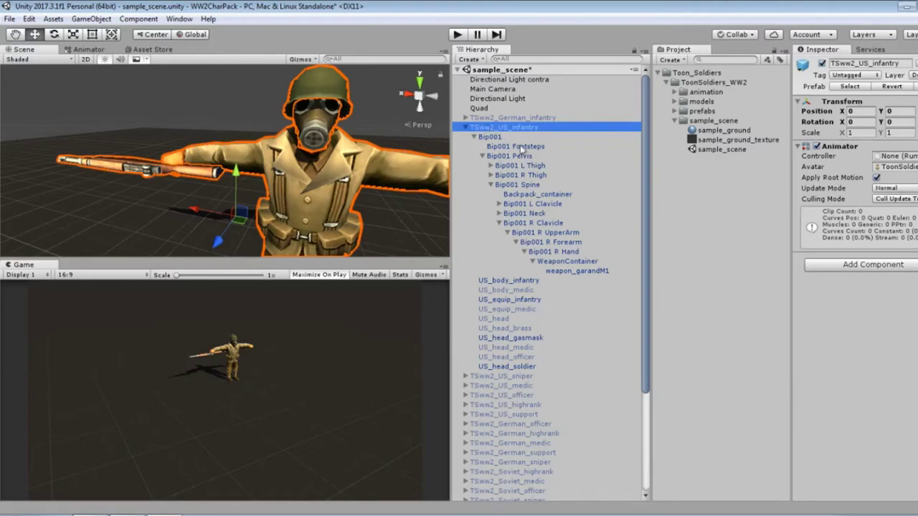
left_click(474, 136)
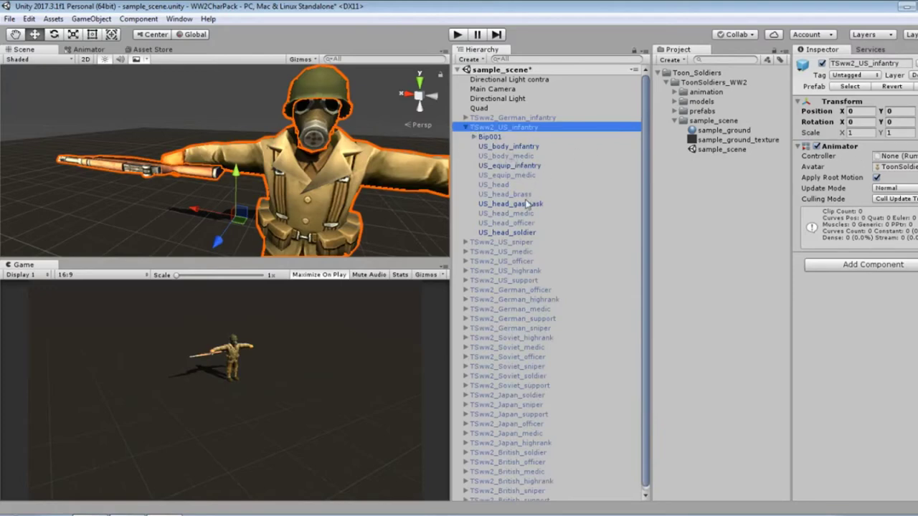
left_click(527, 204)
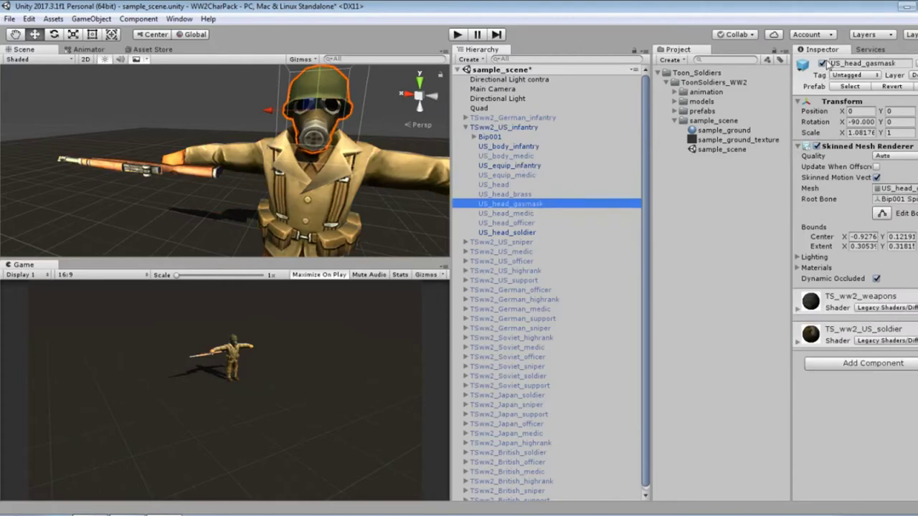
- Deactivate US_head_gasmask on the infantryman and ping the TS_WW2_weapons texture in the project
left_click(821, 63)
left_click(824, 315)
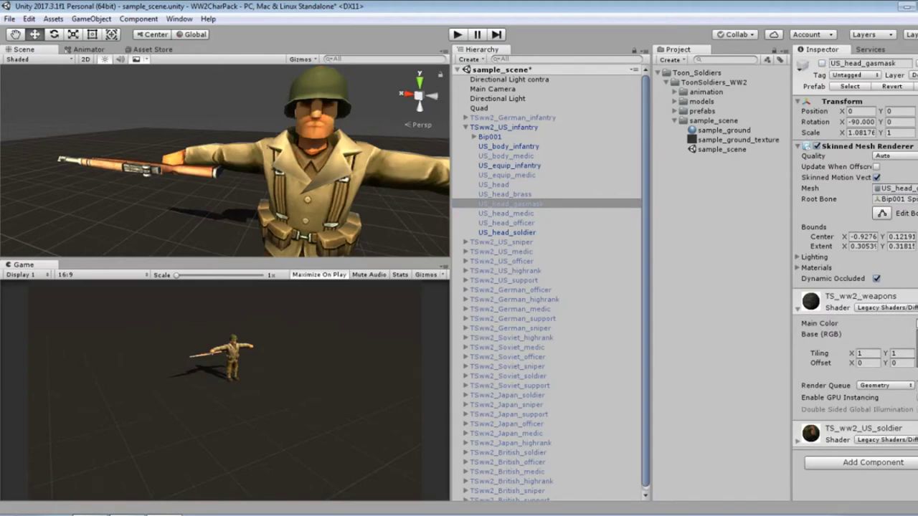
left_click(902, 326)
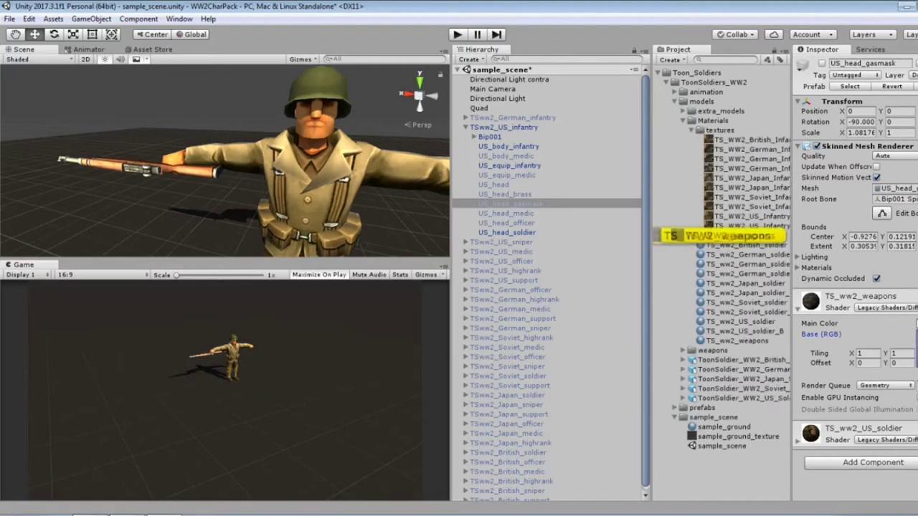
- Preview the weapons, US, Soviet, Japanese, German and British infantry textures, then switch to Photoshop
left_click(729, 237)
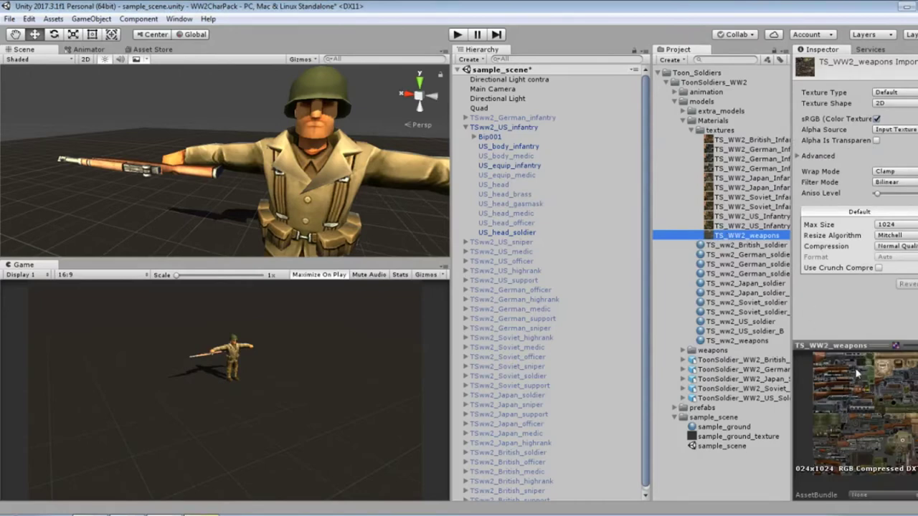
left_click(742, 227)
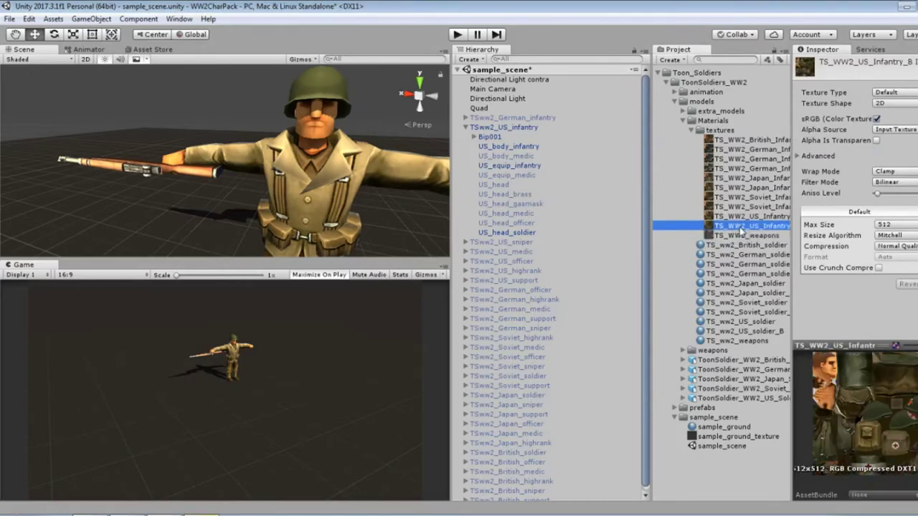
left_click(745, 217)
key("Up")
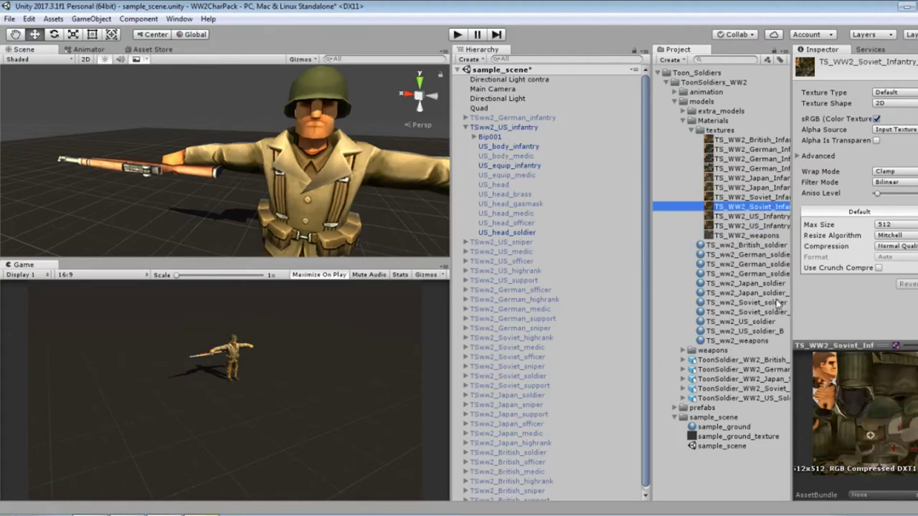
key("Up")
key("Up")
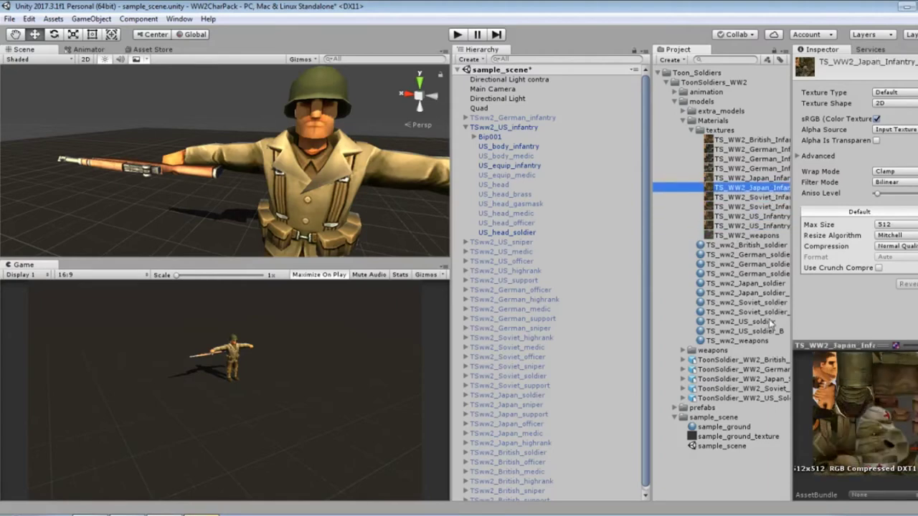
key("Up")
key("Up")
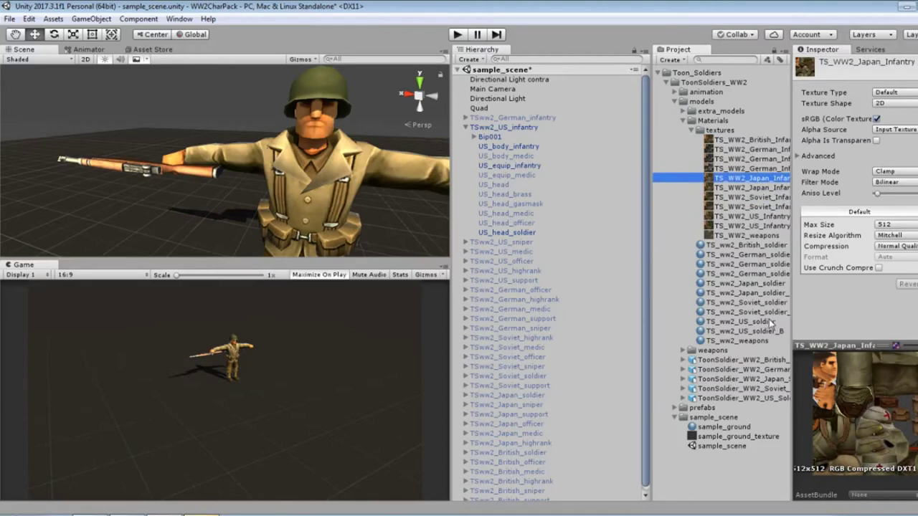
key("Up")
key("Up")
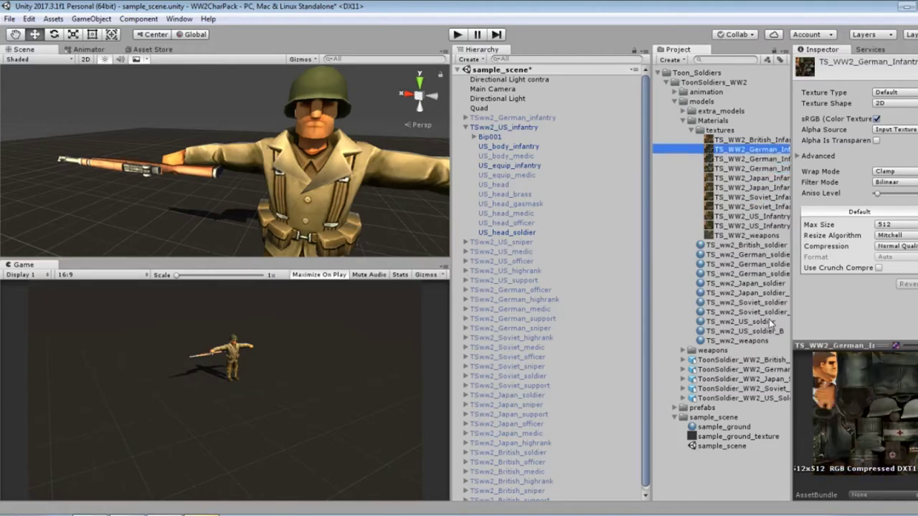
key("Down")
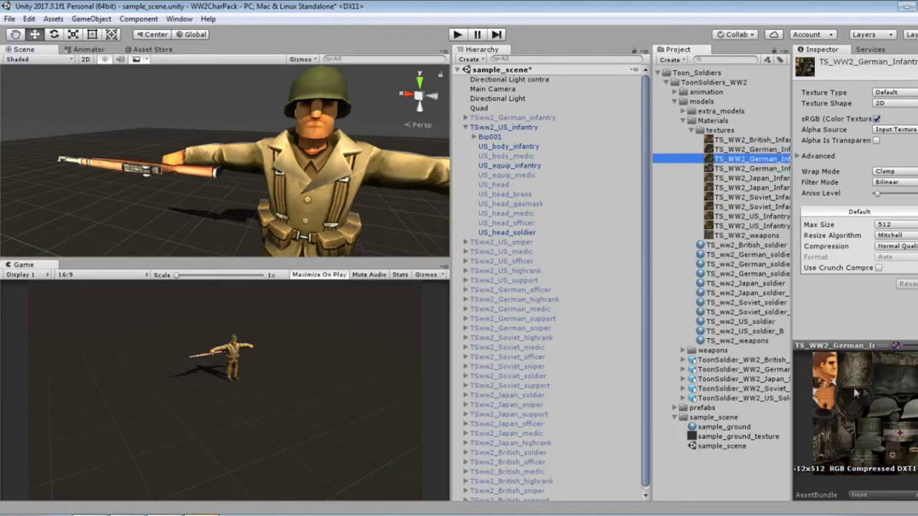
key("Up")
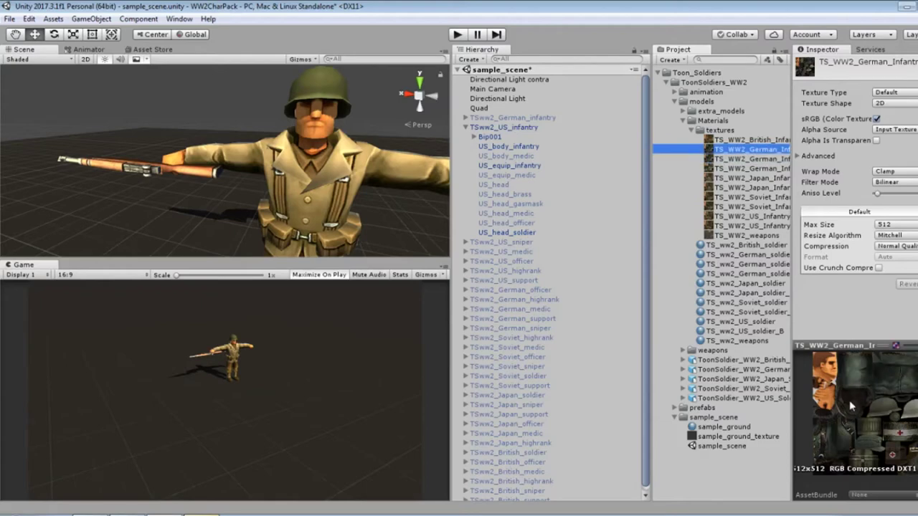
key("Up")
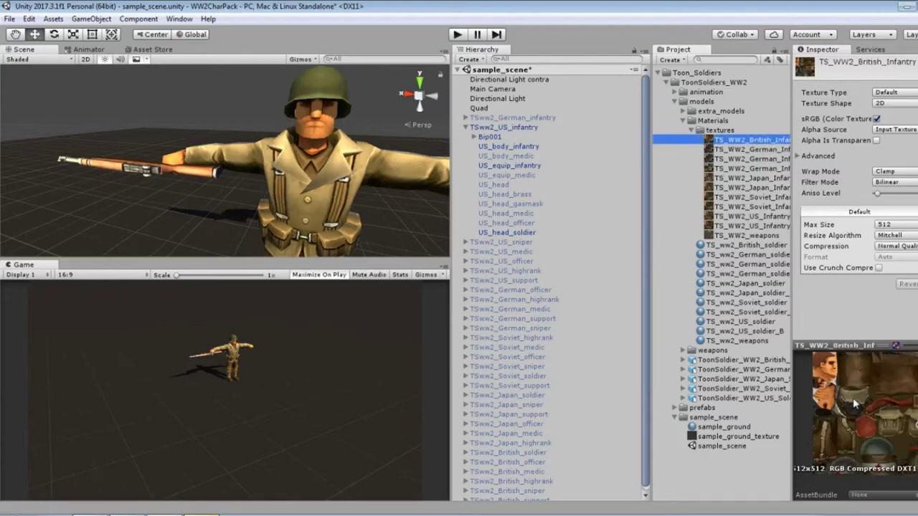
left_click(143, 513)
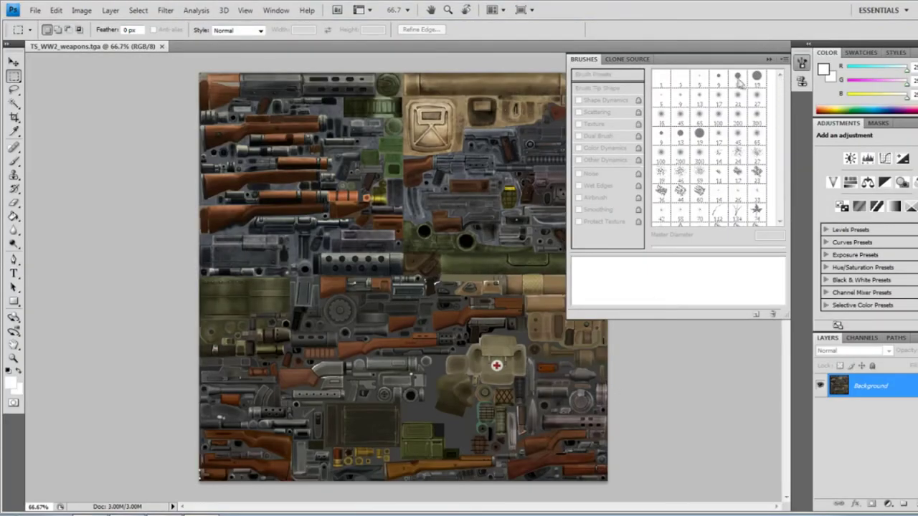
- Collapse the Brushes/Clone Source panel and dismiss the pasteboard colour menu to view the weapons texture
left_click(767, 59)
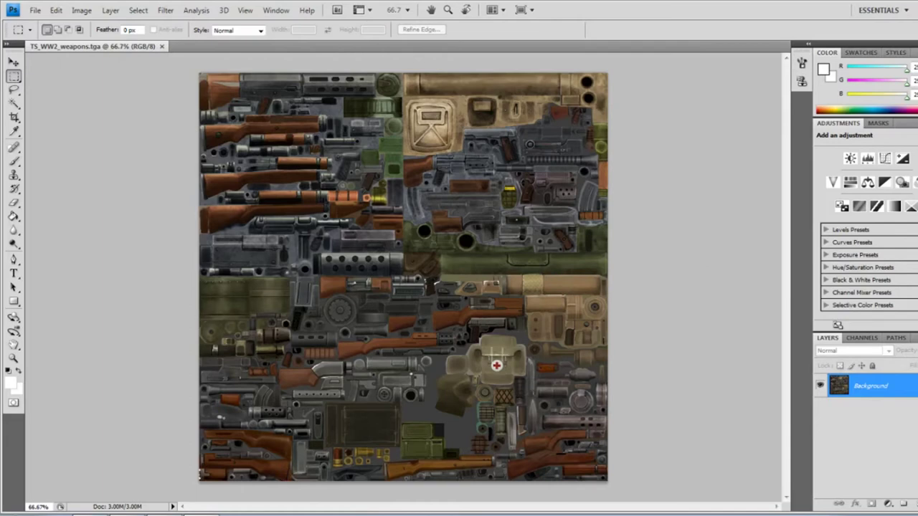
right_click(217, 67)
left_click(179, 91)
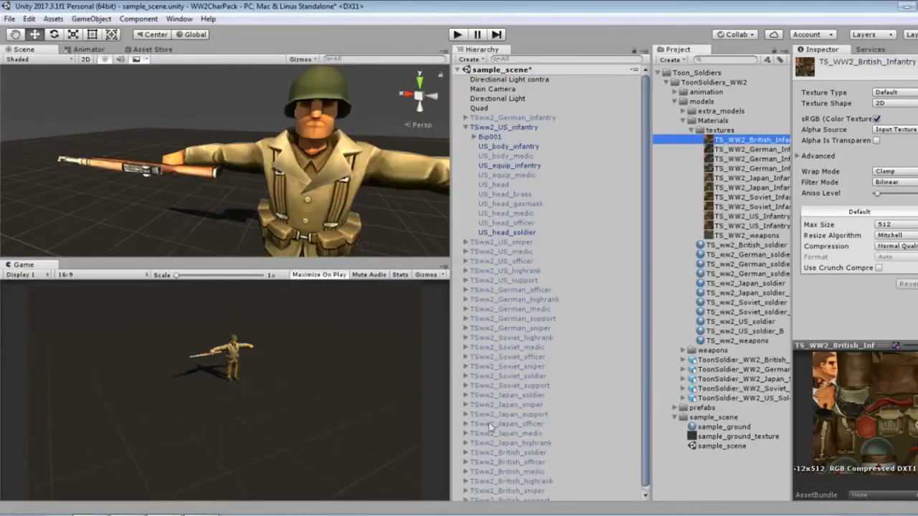
- Collapse Materials, widen the Project panel, and inspect the Soviet, Japanese and US model import settings
left_click(682, 121)
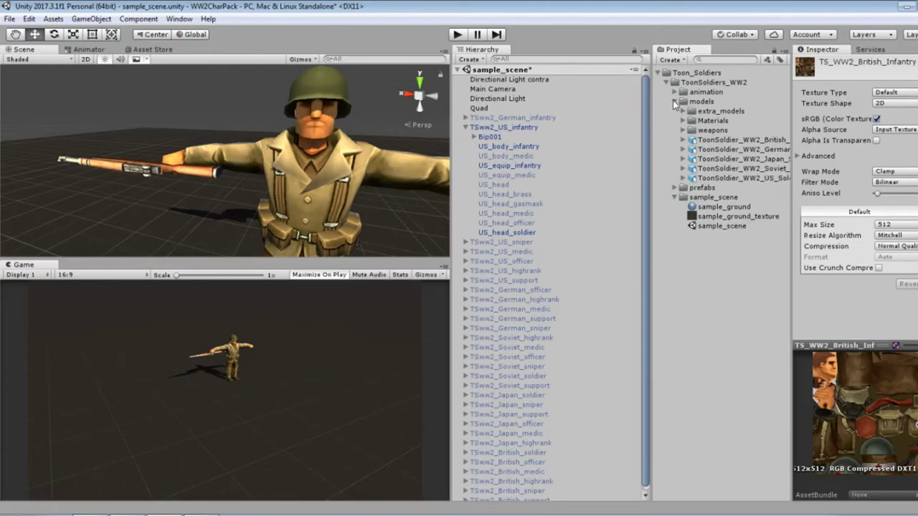
left_click(732, 168)
left_click(734, 160)
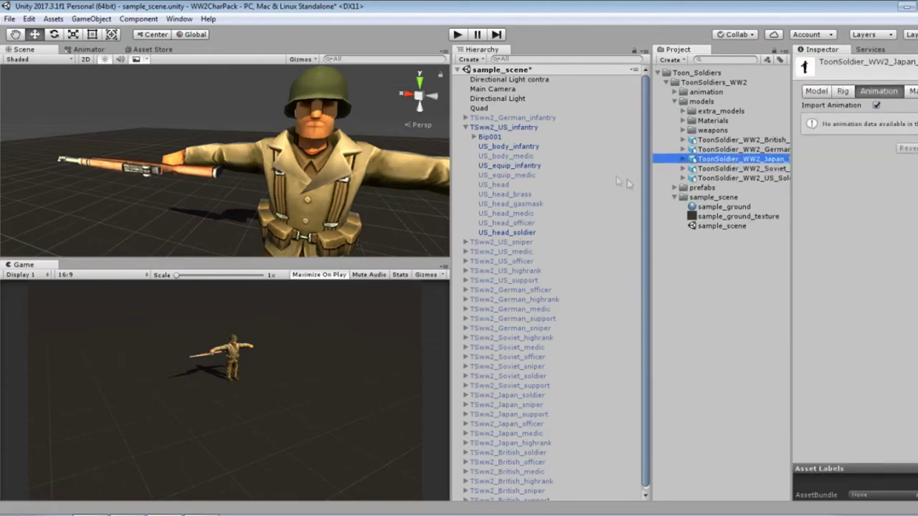
left_click_drag(650, 184, 594, 185)
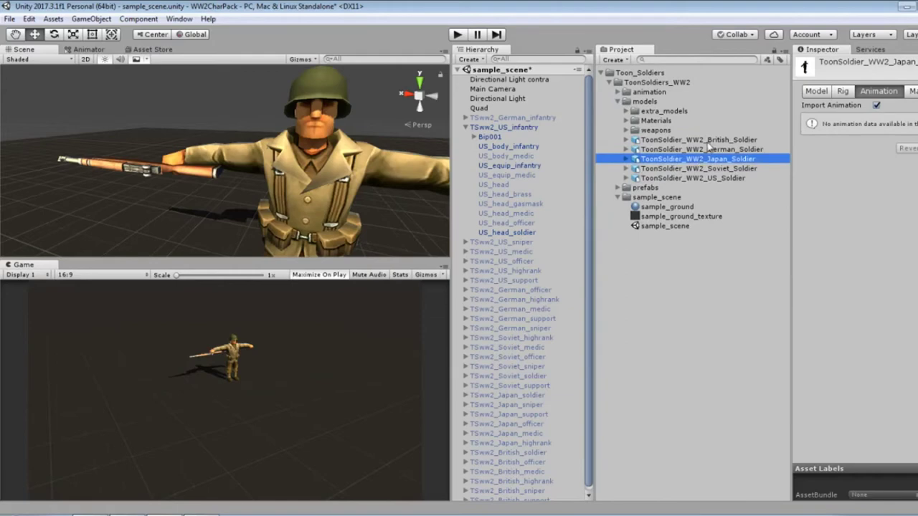
left_click(699, 178)
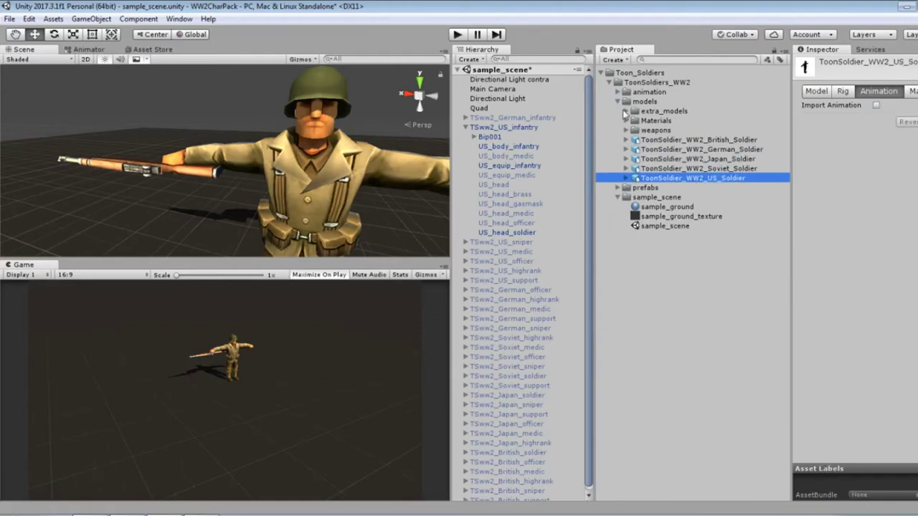
- Show the Animator graph for the US infantry soldier and its Bip001 bone root
left_click(87, 48)
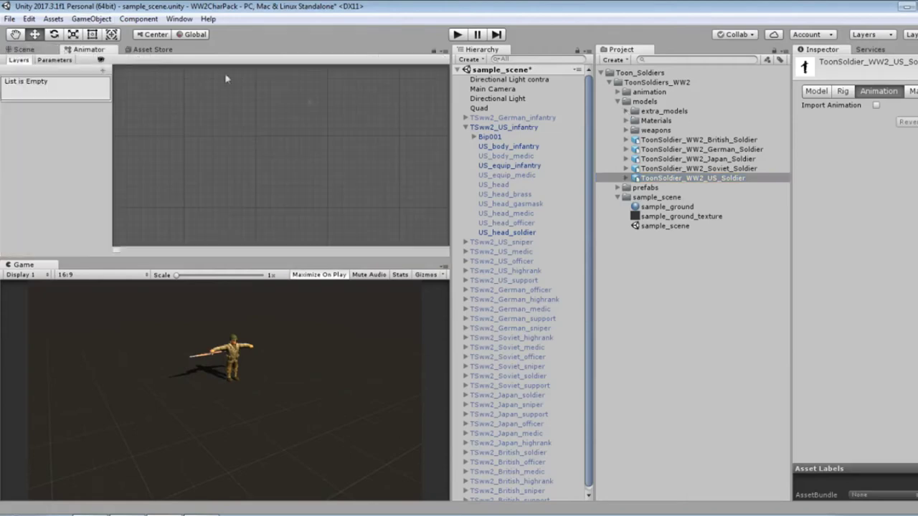
left_click(525, 128)
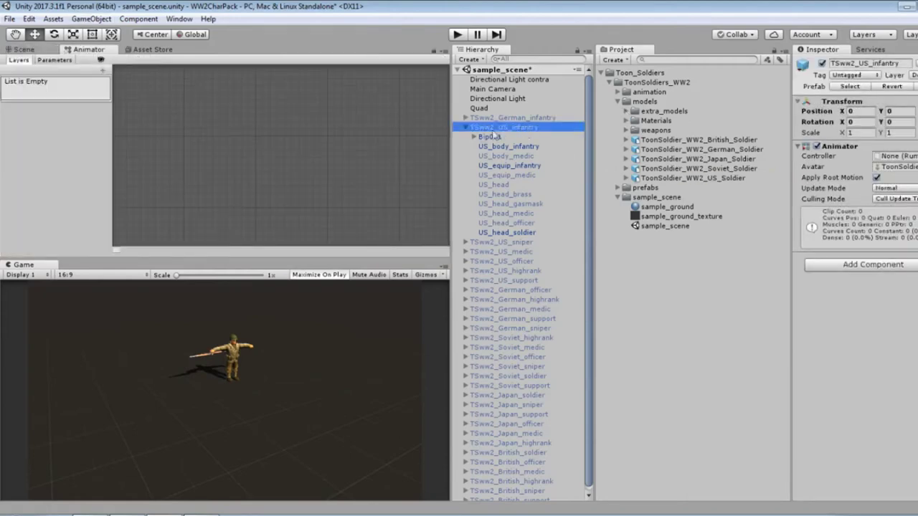
left_click(43, 85)
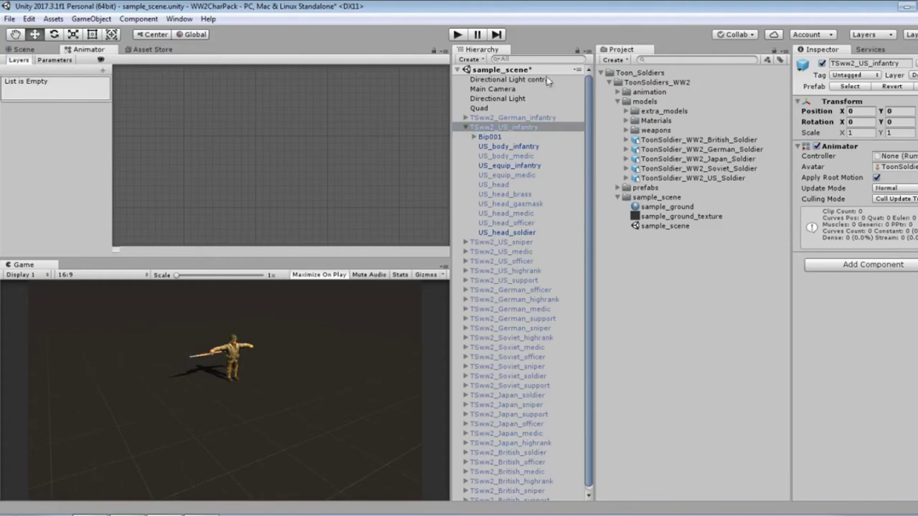
left_click(490, 137)
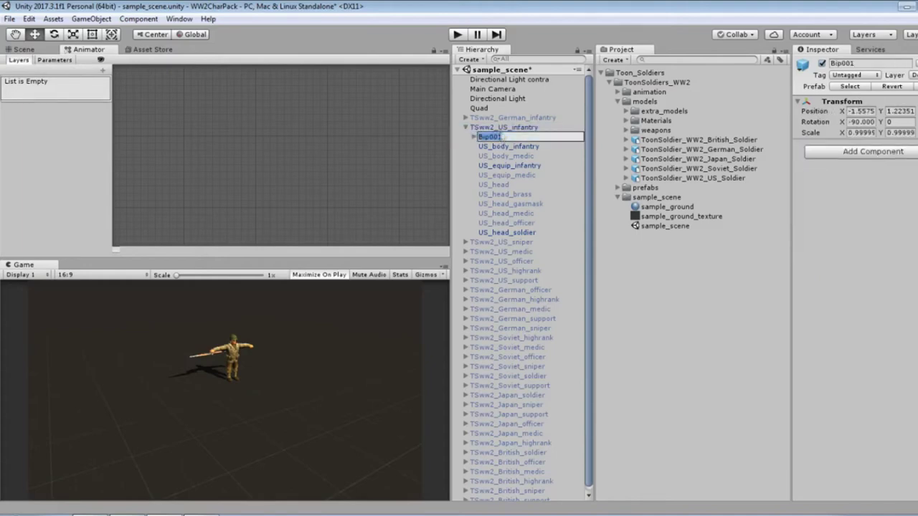
left_click(507, 129)
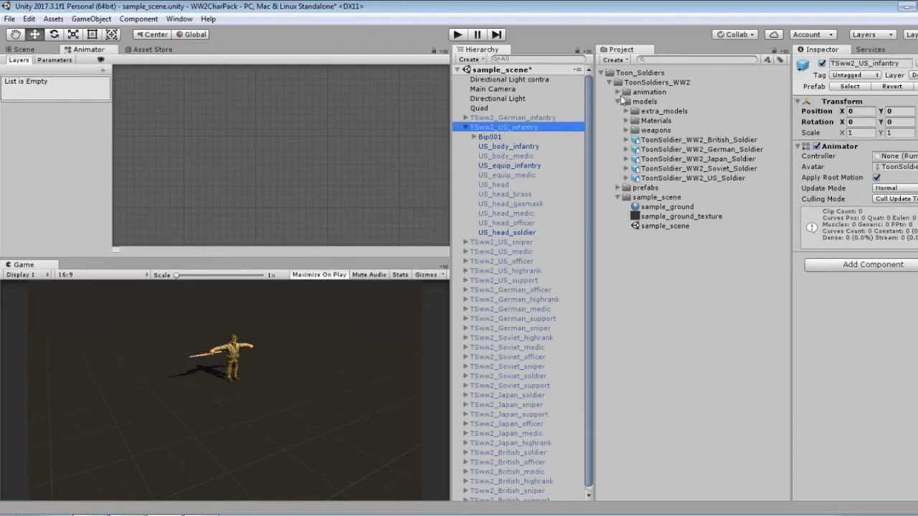
- Expand animation/Infantry and select the infantry_combat_bayonet clip with an enlarged preview
left_click(618, 101)
left_click(617, 93)
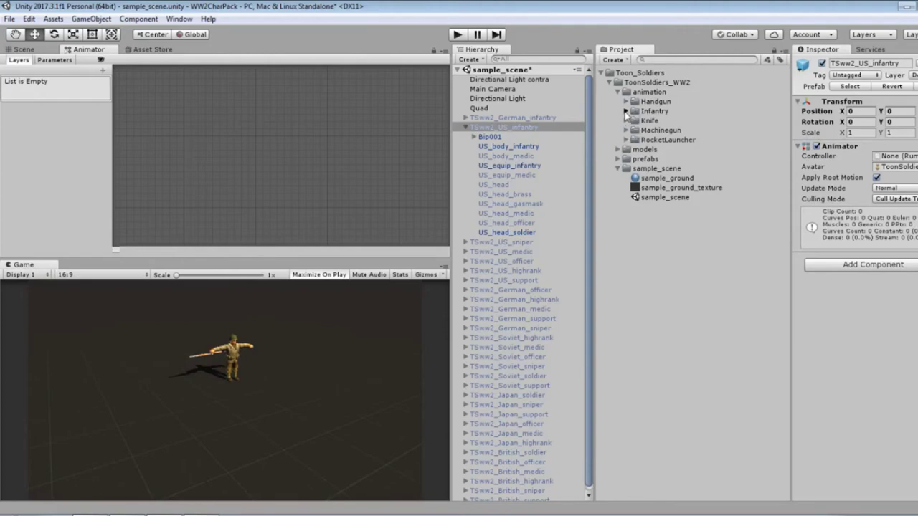
left_click(626, 111)
left_click(685, 178)
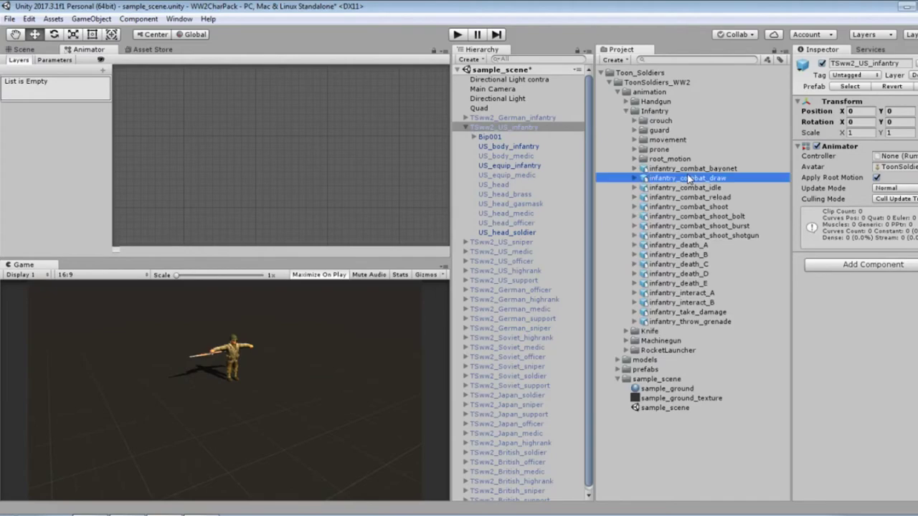
left_click(692, 169)
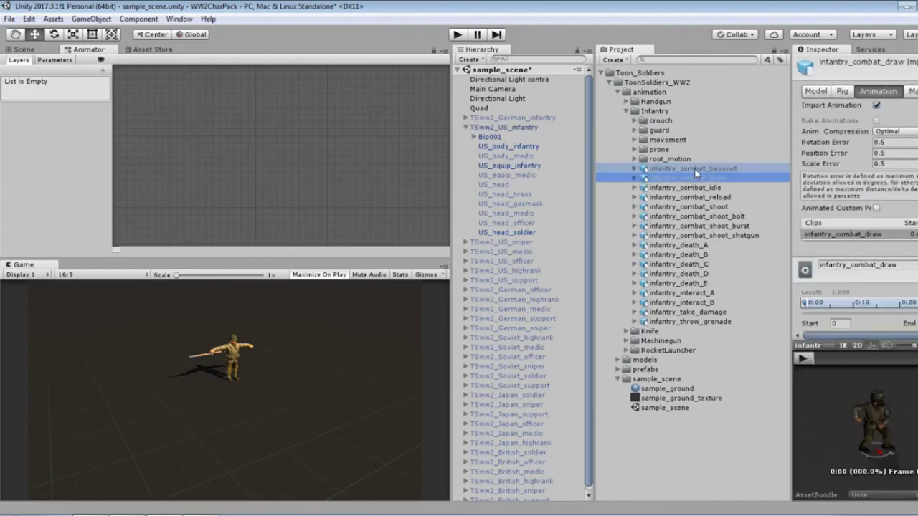
left_click(835, 345)
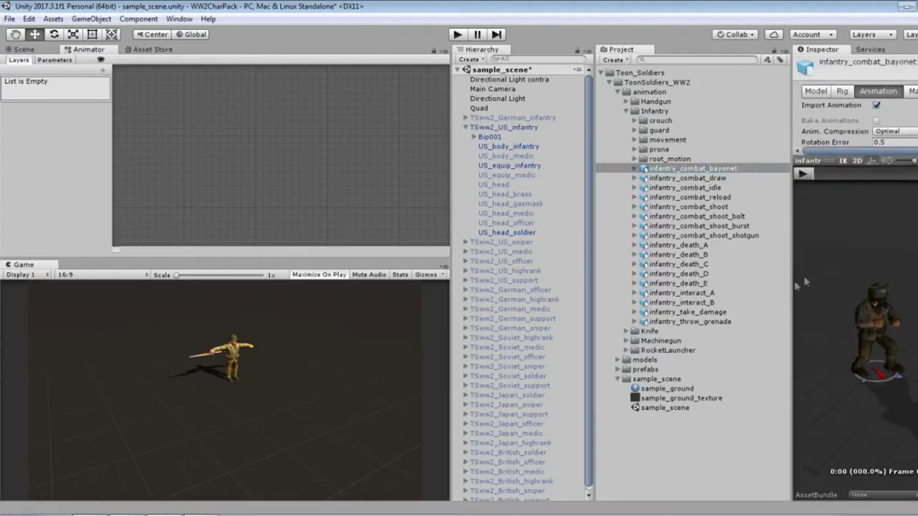
- Widen the Inspector preview and frame the soldier from the front
left_click_drag(791, 292, 743, 295)
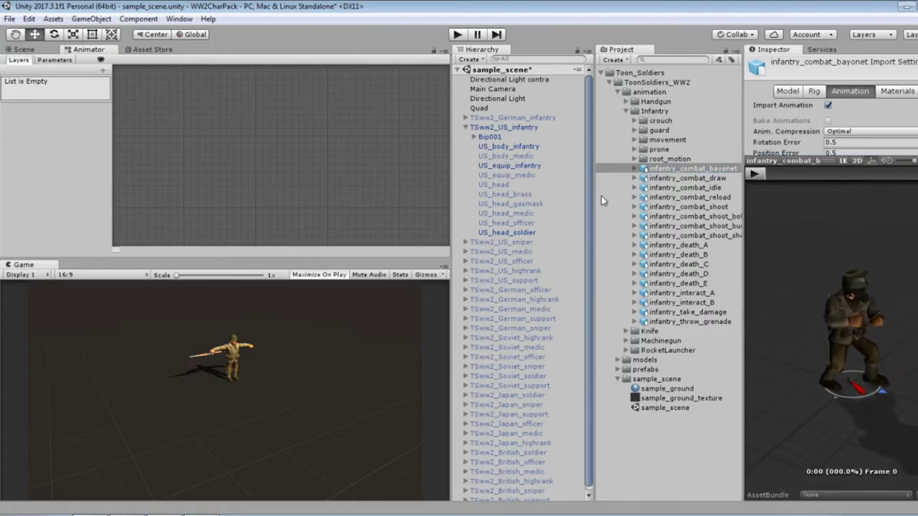
left_click_drag(829, 337, 843, 313)
scroll(838, 309, "up", 5)
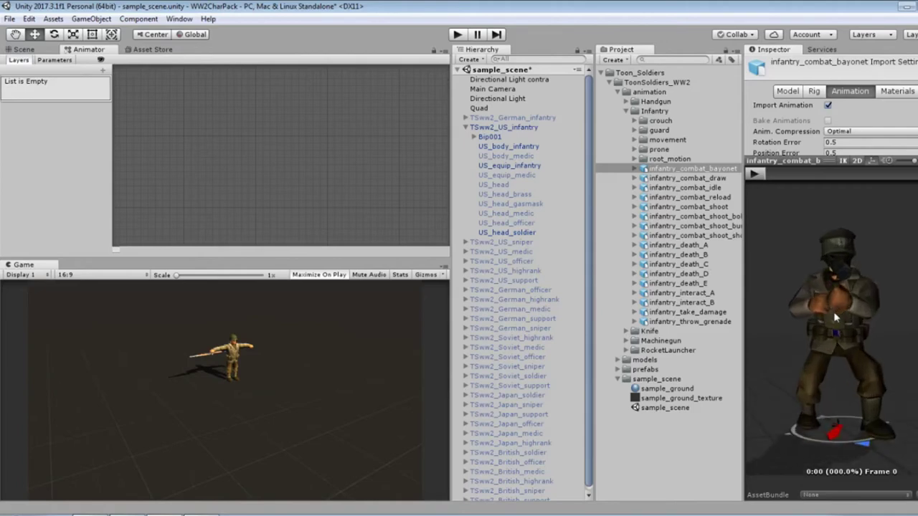
left_click_drag(742, 329, 385, 315)
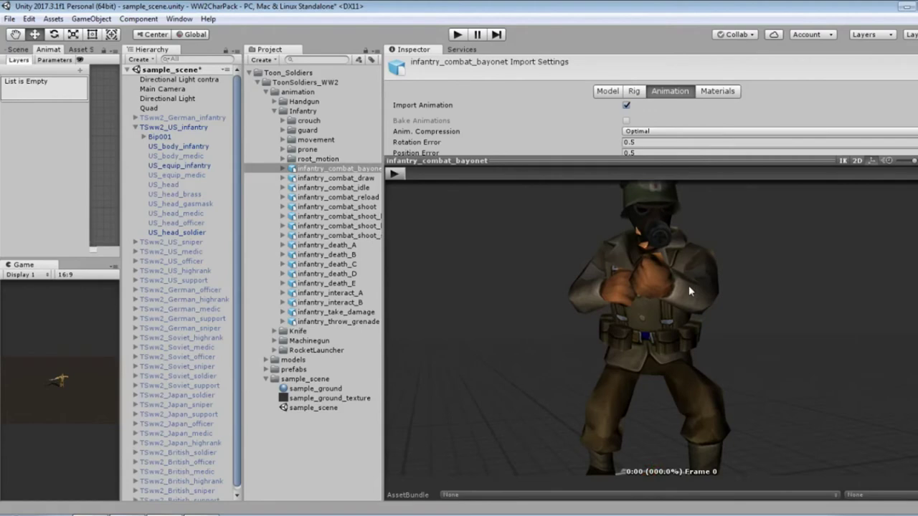
scroll(688, 285, "down", 3)
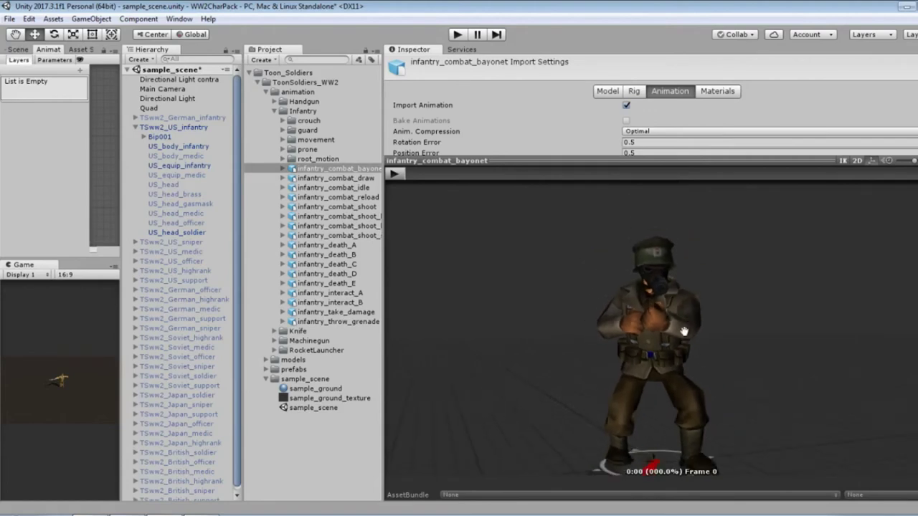
middle_click_drag(683, 331, 696, 316)
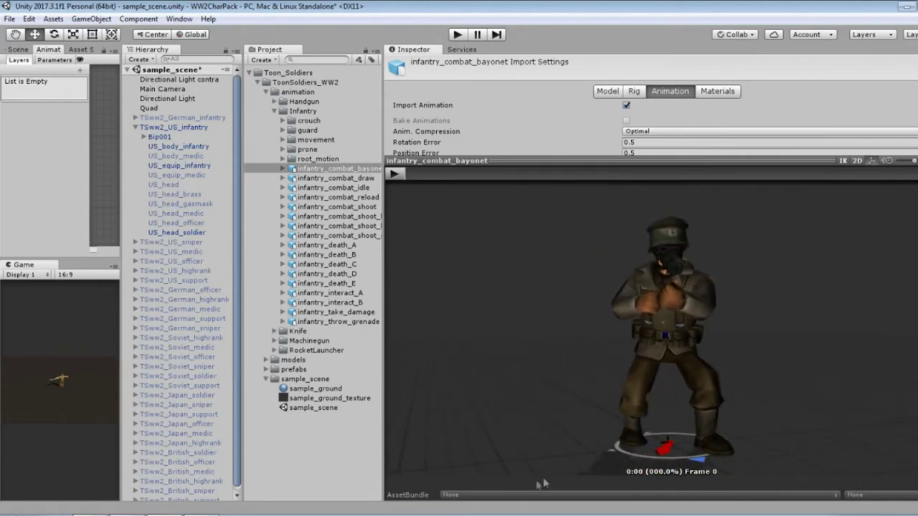
- Play the infantry_combat_bayonet clip, then load and play infantry_combat_draw
left_click(399, 174)
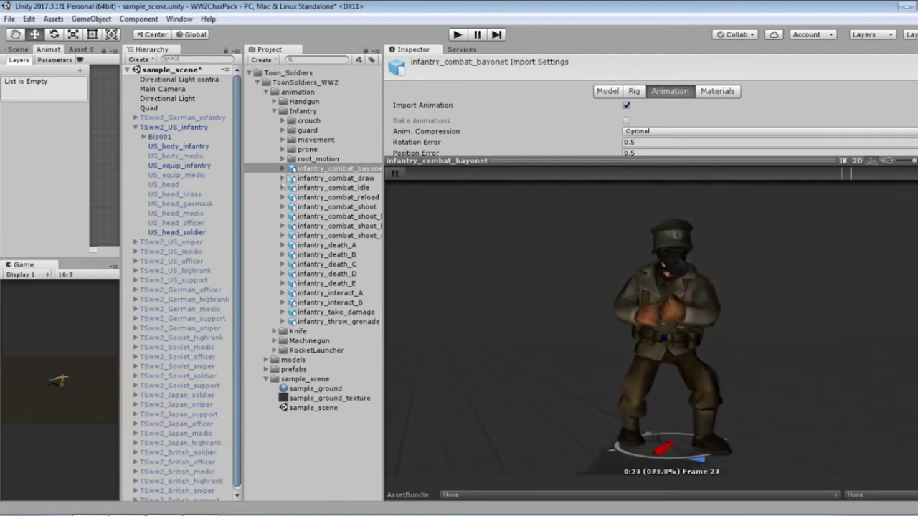
left_click(351, 178)
left_click(398, 173)
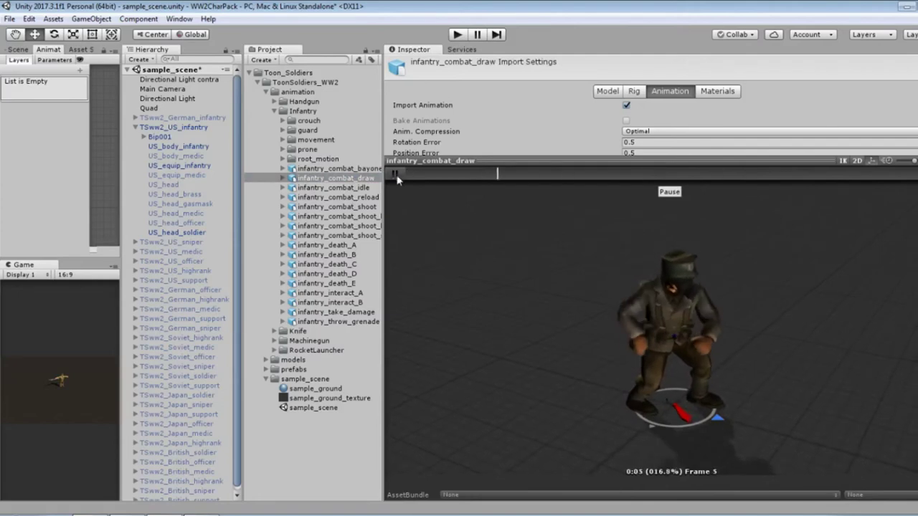
- Play the infantry_combat_idle clip from a side view, then the infantry_combat_reload clip
key("Down")
left_click(396, 175)
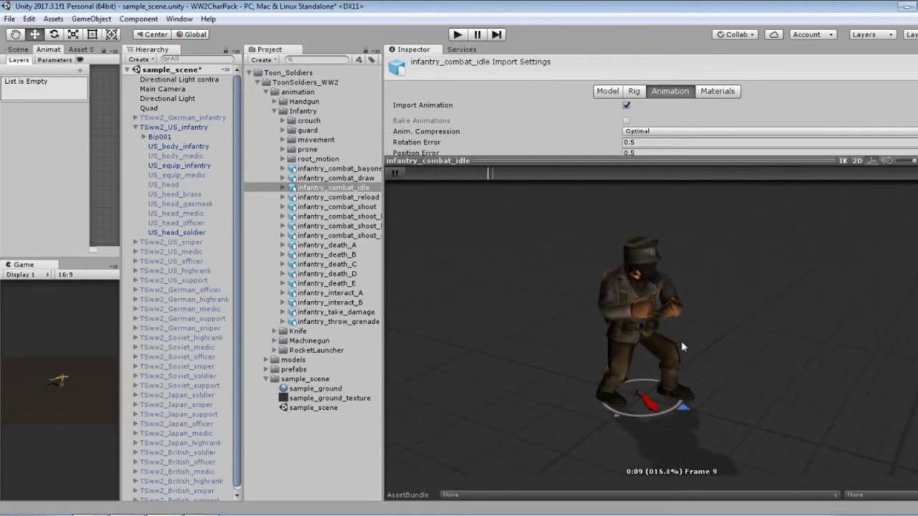
left_click_drag(411, 252, 640, 327)
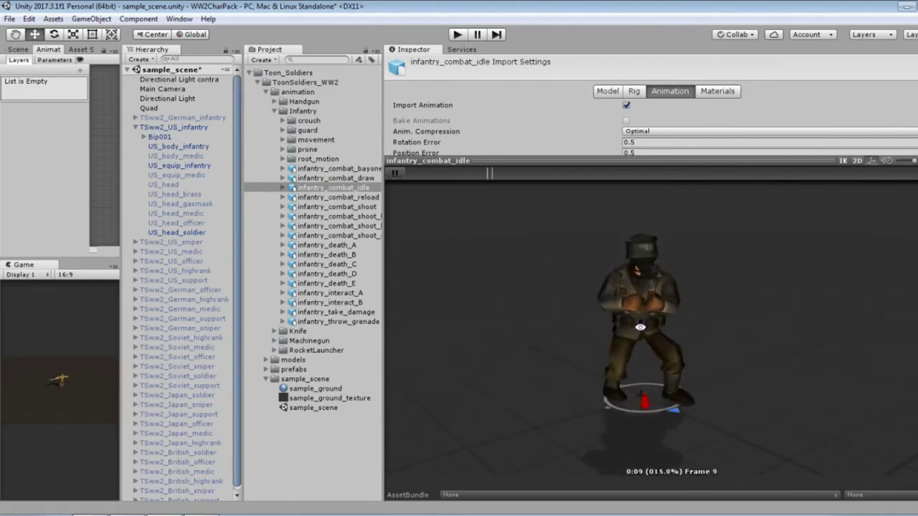
left_click(373, 198)
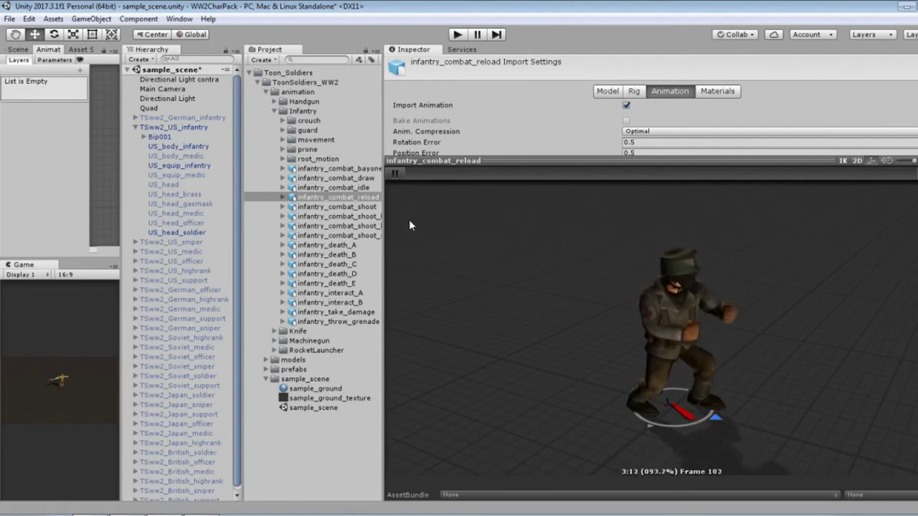
- Play infantry_combat_shoot, widen the project list for full names, and load infantry_combat_shoot_bolt
left_click(354, 208)
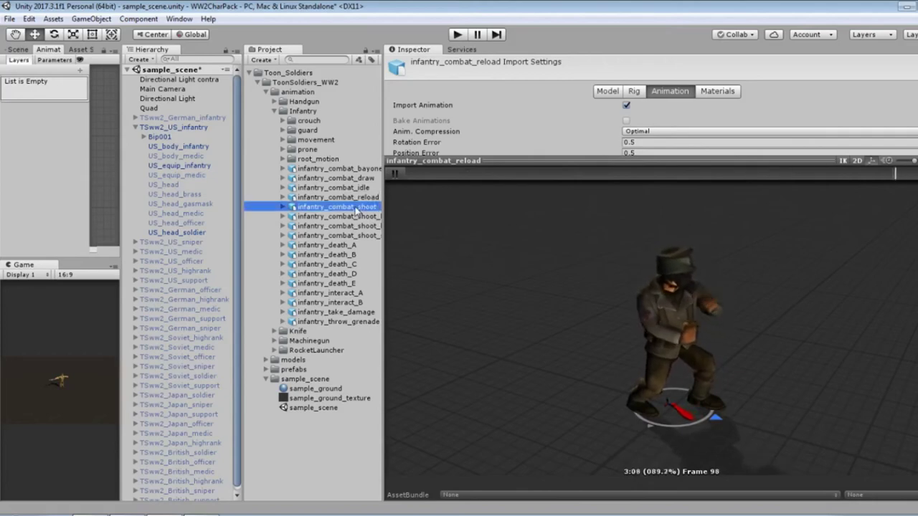
left_click(395, 174)
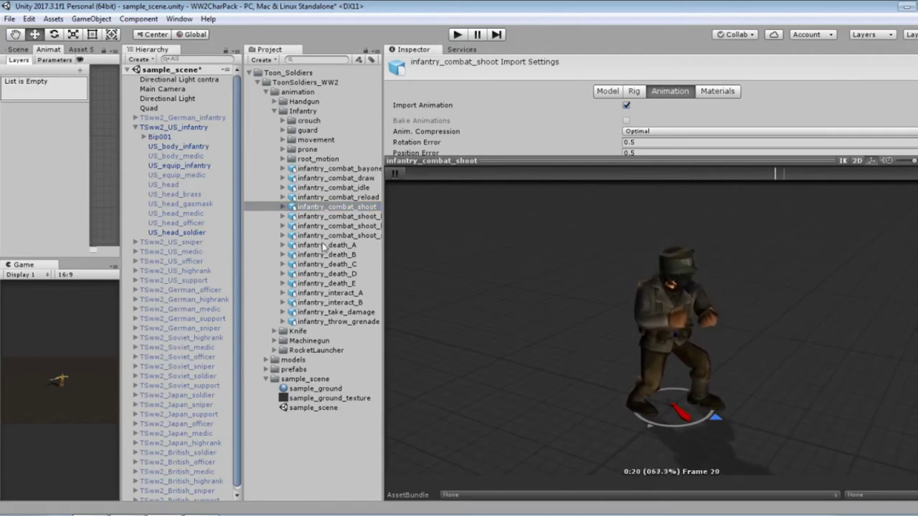
left_click_drag(384, 246, 414, 240)
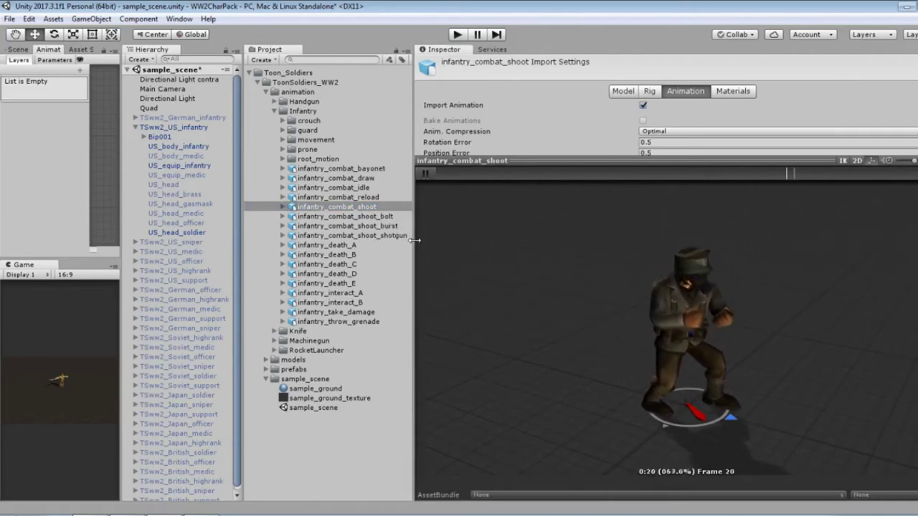
left_click(380, 216)
- Play the shoot_bolt, shoot_burst and shoot_shotgun clips, then load and play infantry_death_A
left_click(426, 173)
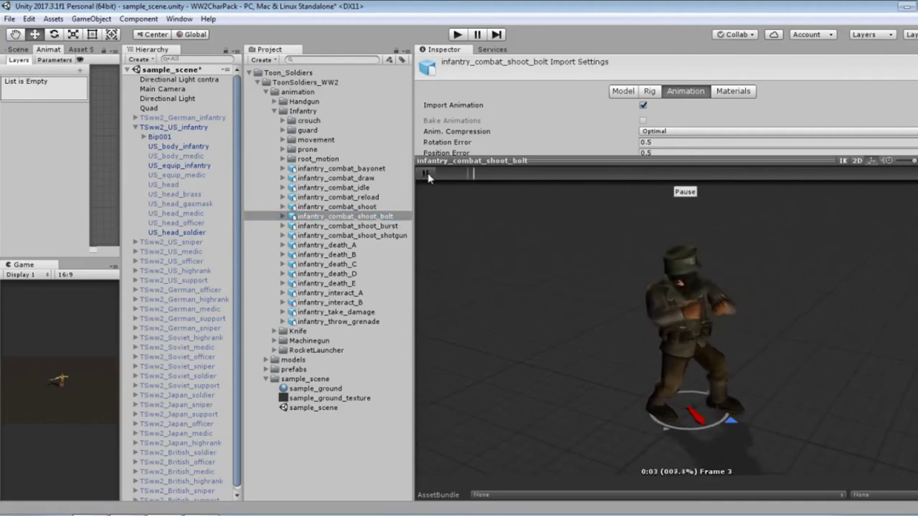
left_click(392, 226)
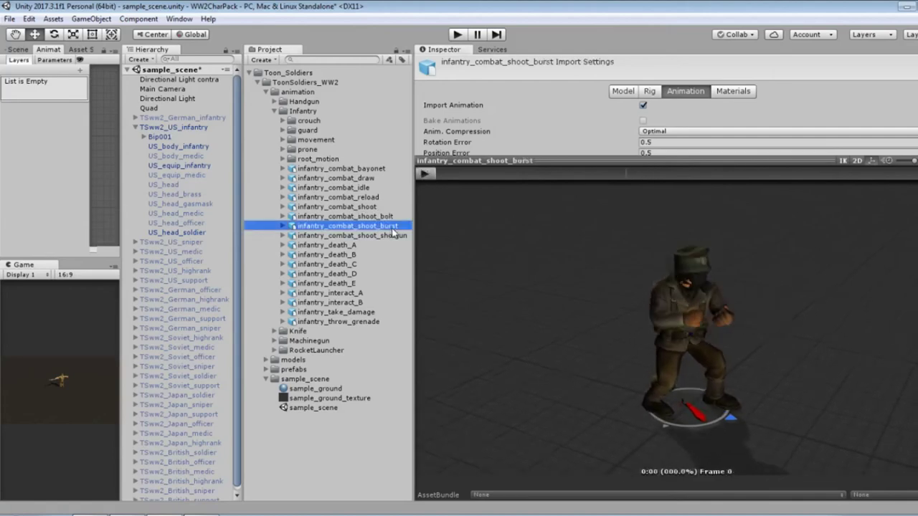
left_click(428, 178)
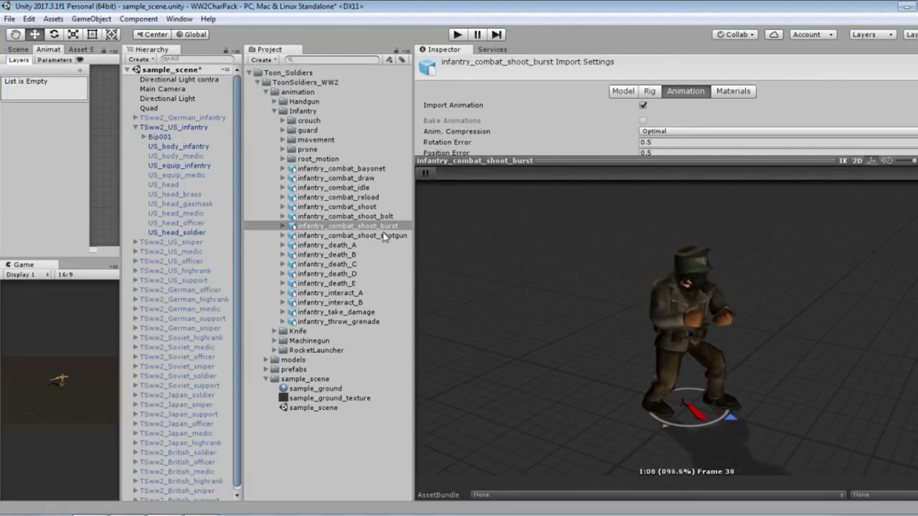
left_click(385, 236)
left_click(428, 175)
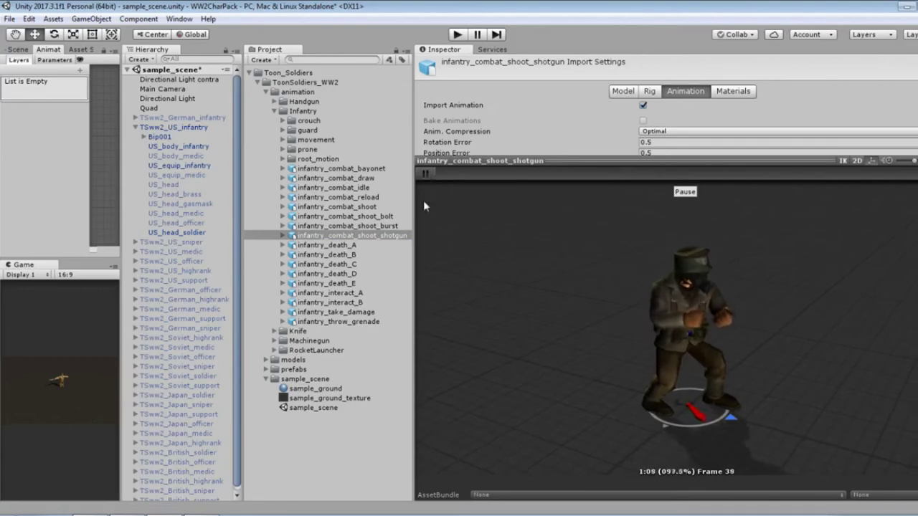
left_click(353, 246)
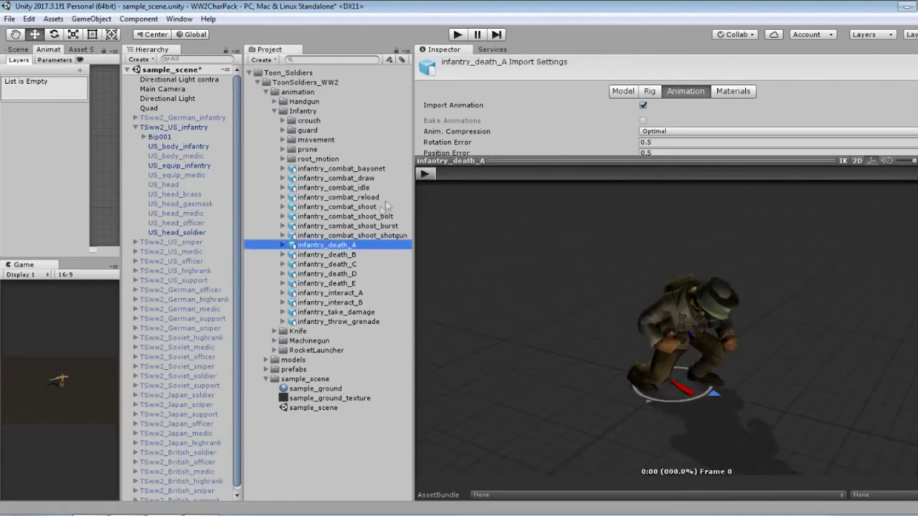
left_click(428, 174)
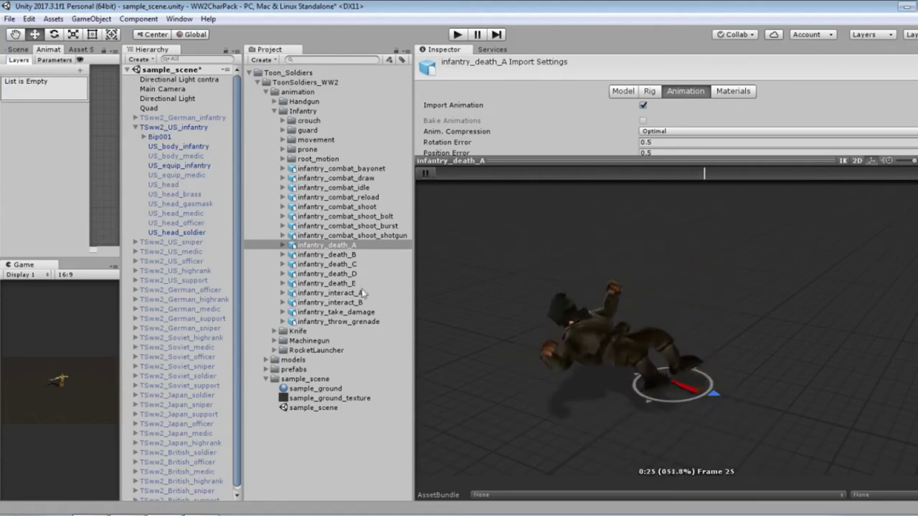
- Load and play the infantry_death_B, C, D and E clips in turn
left_click(326, 255)
left_click(426, 175)
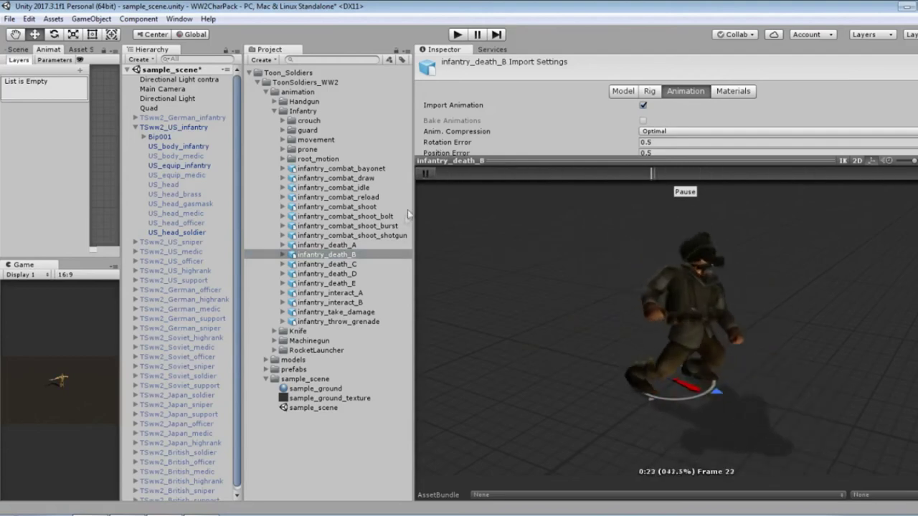
left_click(326, 264)
left_click(426, 176)
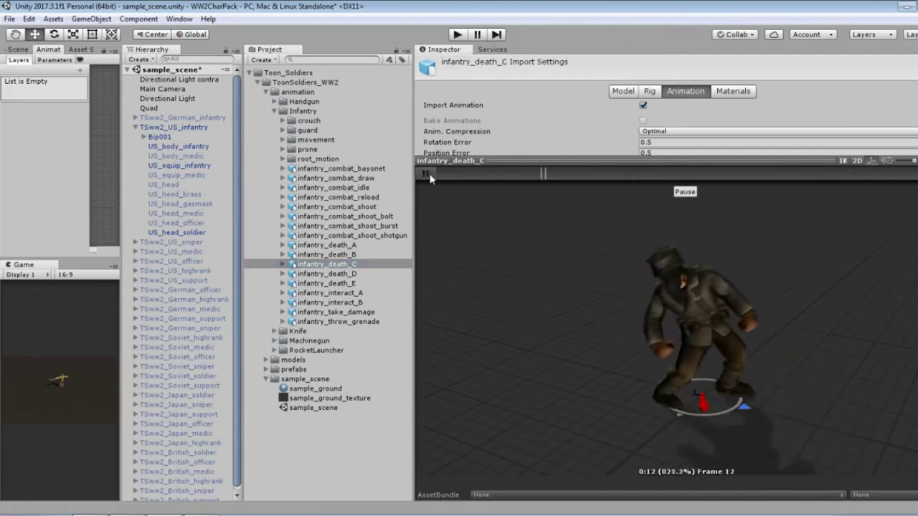
left_click(350, 274)
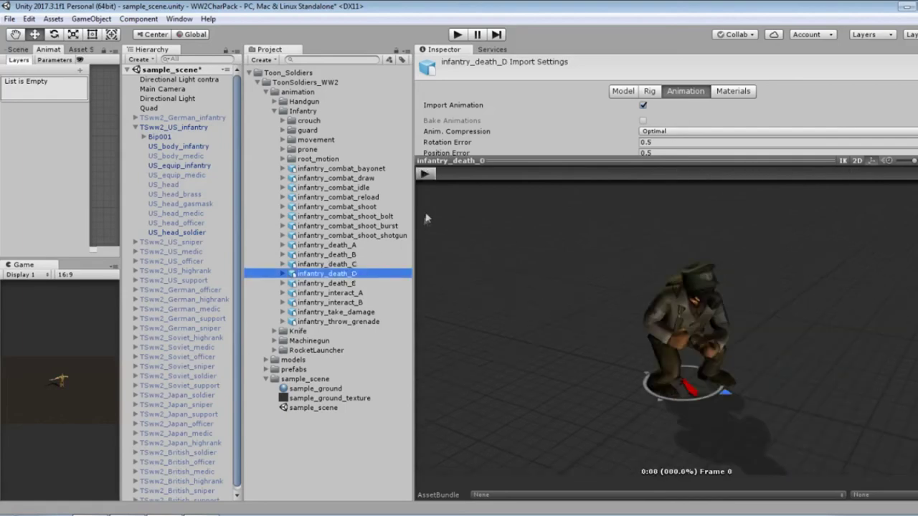
left_click(425, 175)
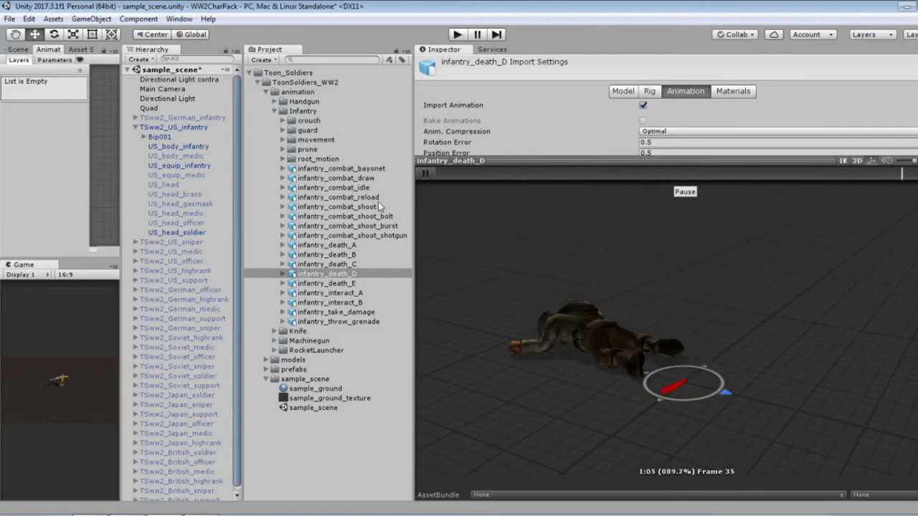
left_click(327, 283)
left_click(430, 176)
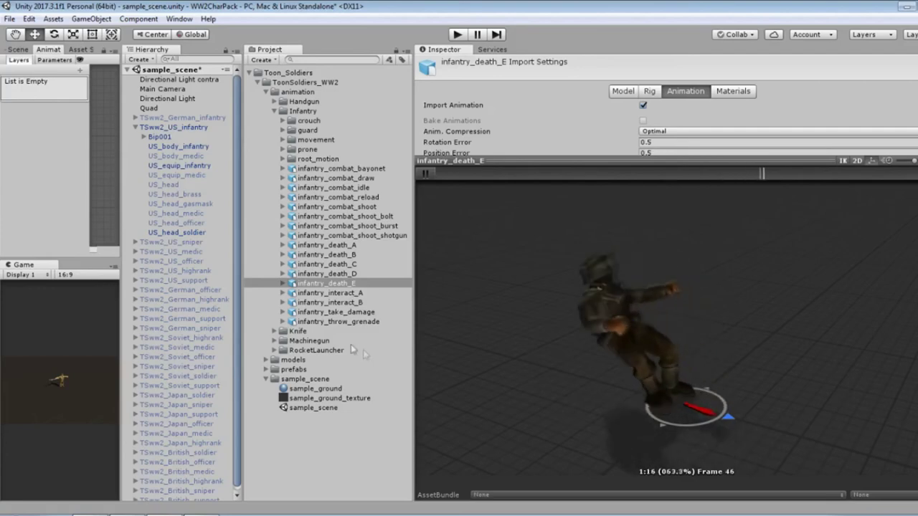
- Play the infantry_interact_B clip and orbit the preview to another angle
left_click(353, 302)
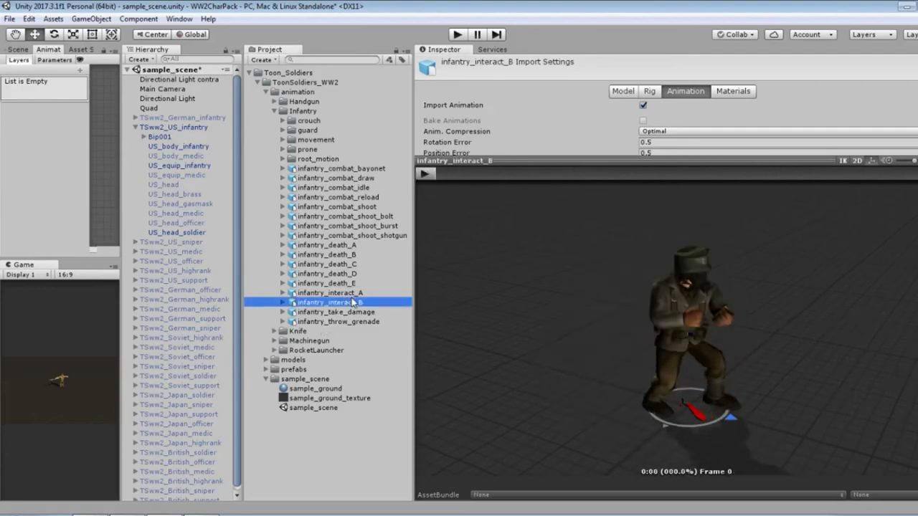
left_click(425, 175)
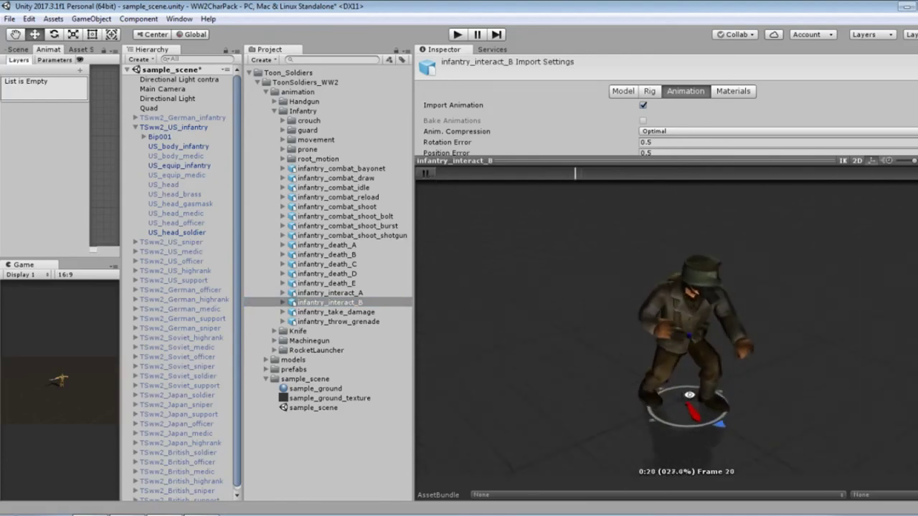
left_click_drag(566, 362, 593, 354)
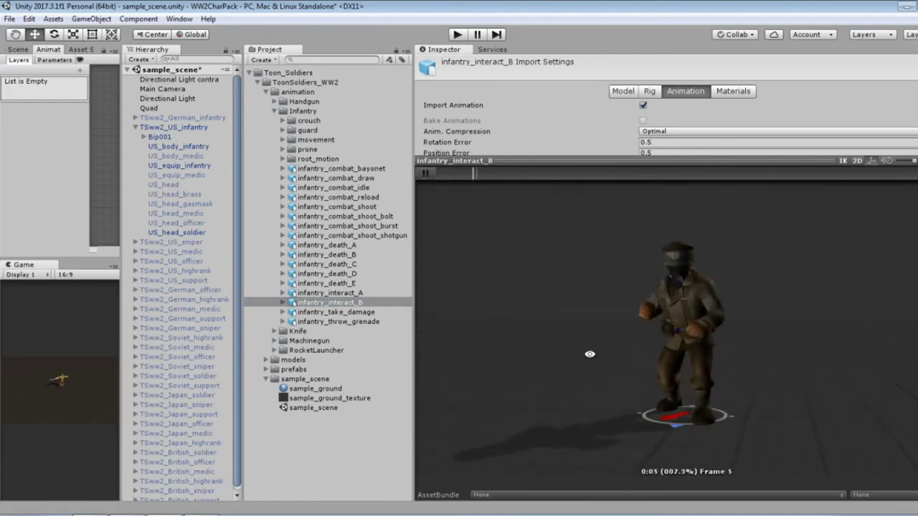
- Play the infantry_take_damage and infantry_throw_grenade clips, then expand the crouch folder
left_click(355, 322)
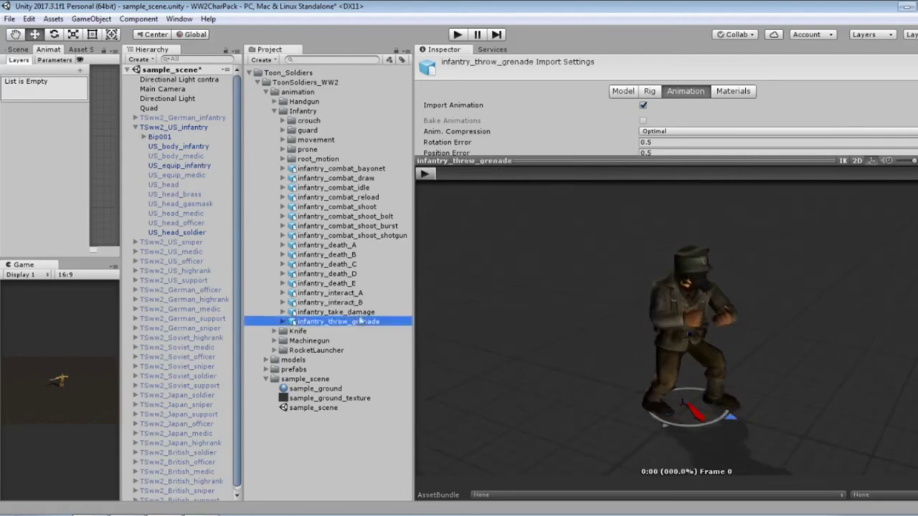
key("Up")
left_click(424, 175)
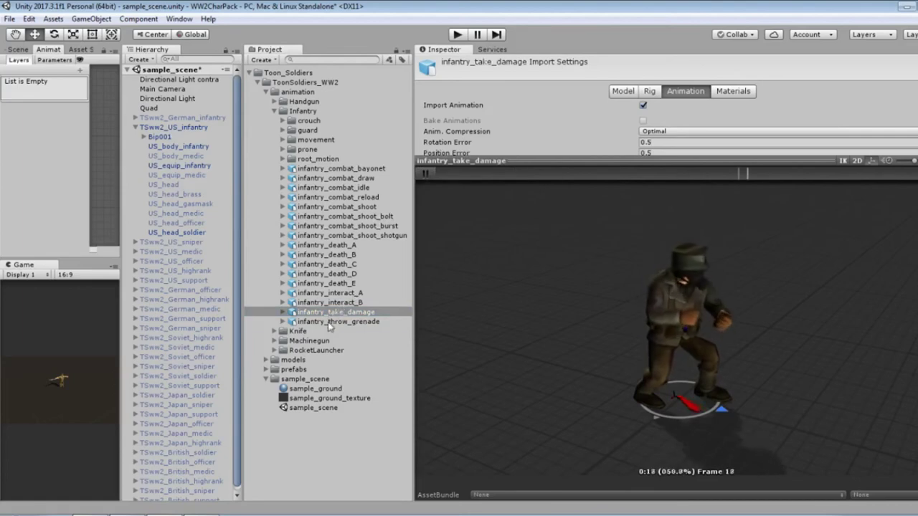
left_click(334, 321)
left_click(424, 175)
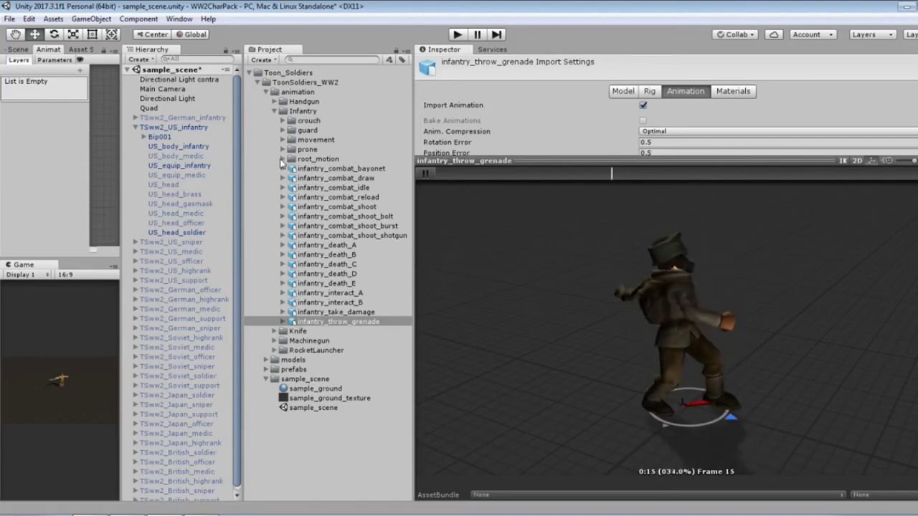
left_click(284, 122)
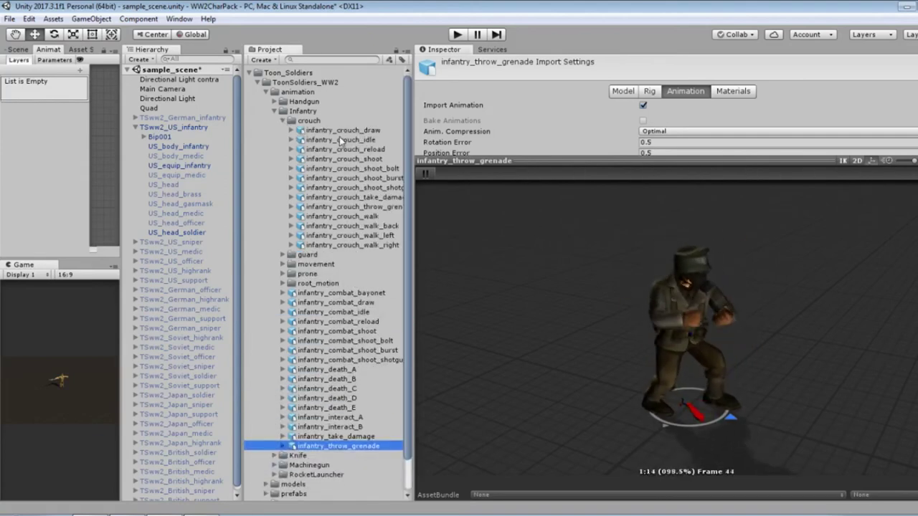
- Play infantry_crouch_walk, walk_left and walk_right, then collapse crouch and expand the guard folder
left_click(366, 206)
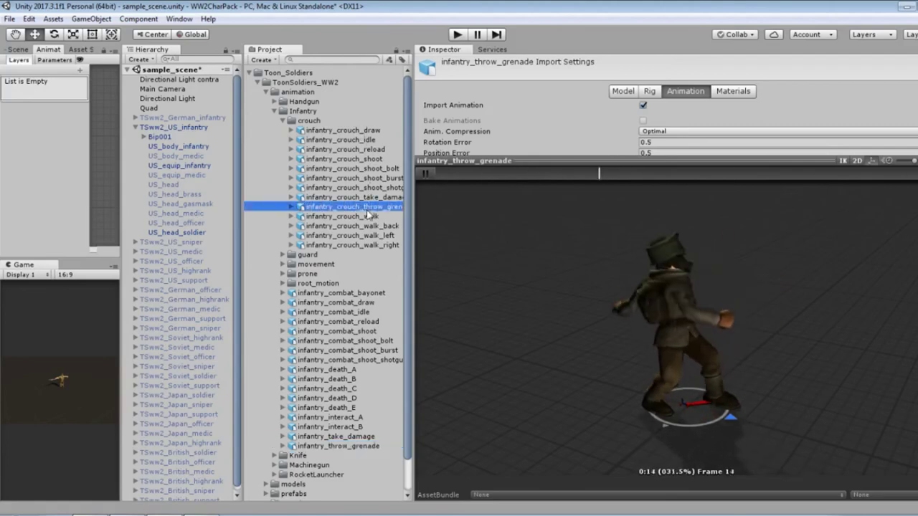
left_click(365, 216)
left_click(434, 174)
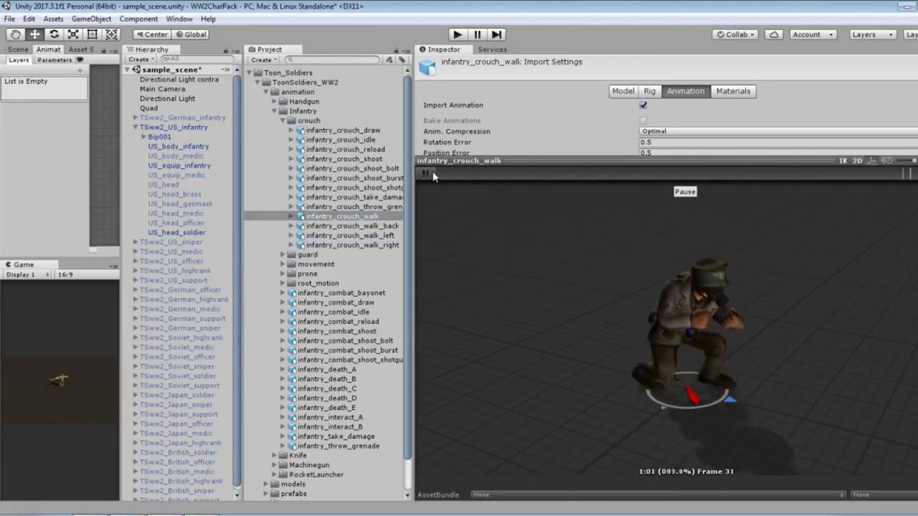
left_click(358, 235)
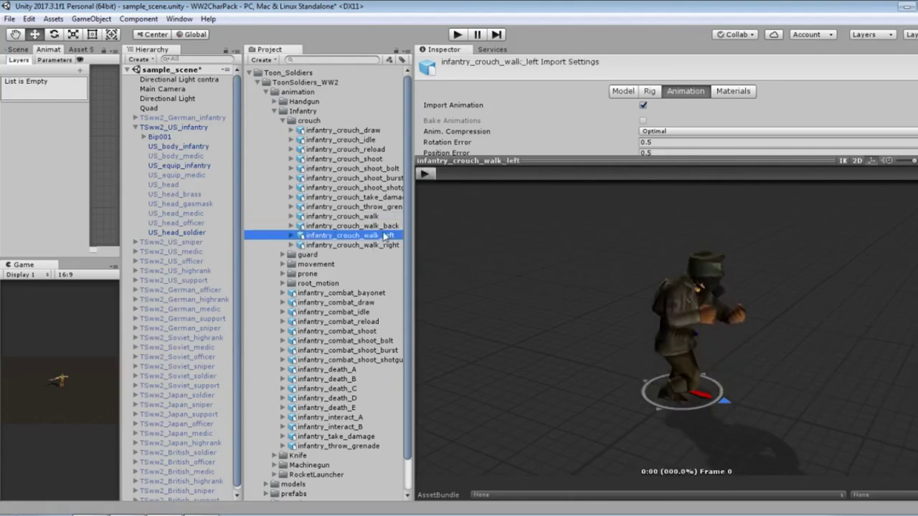
left_click(430, 174)
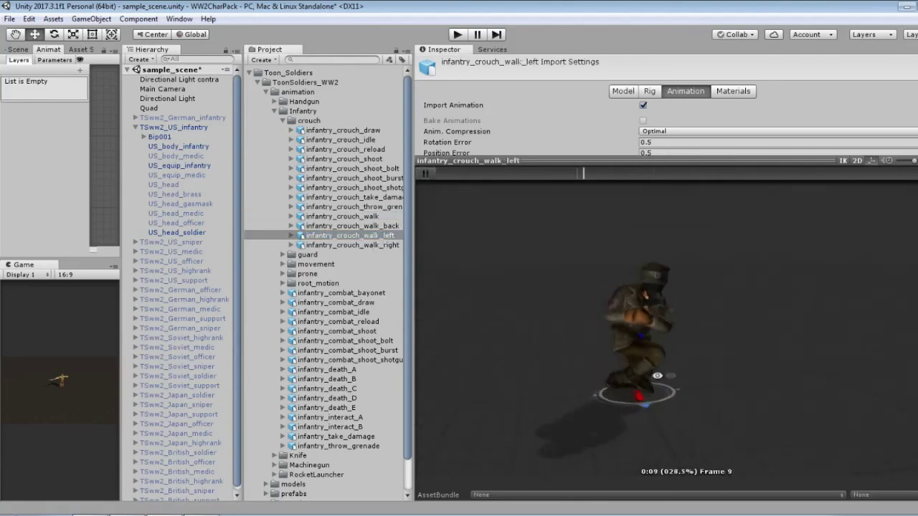
left_click(372, 244)
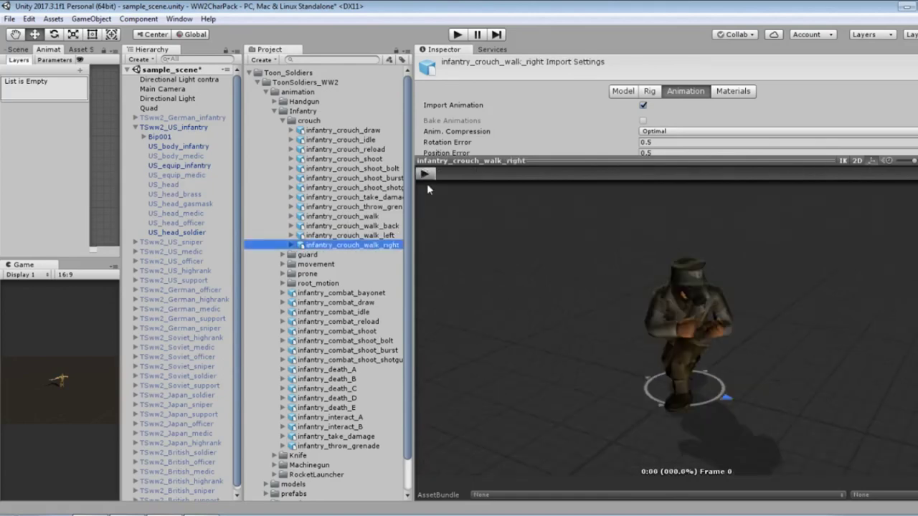
left_click(426, 174)
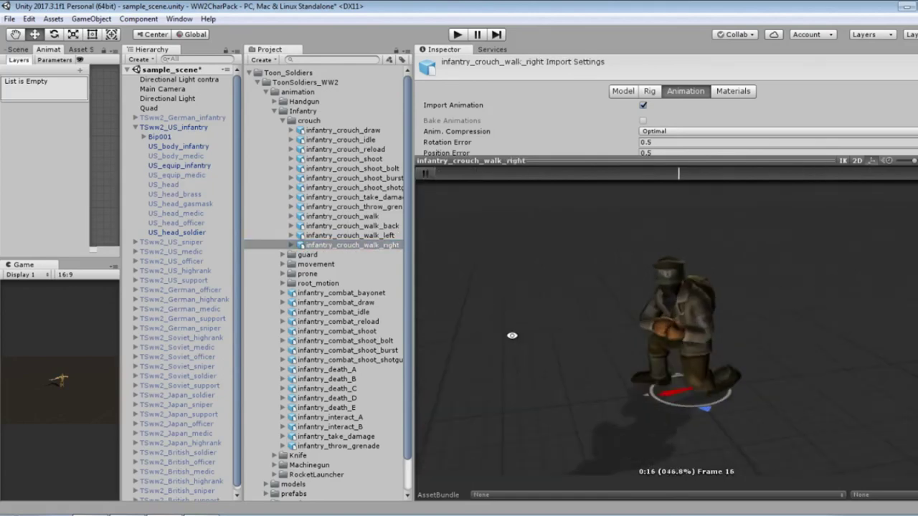
left_click(283, 121)
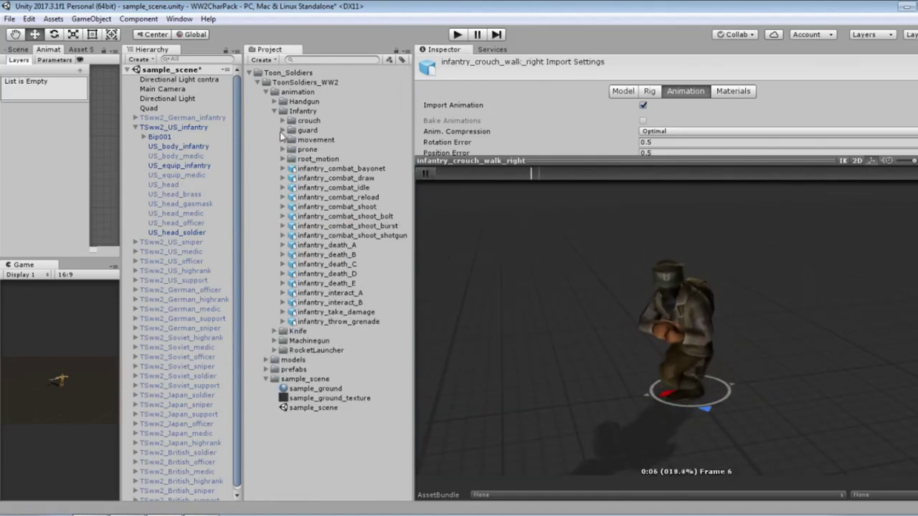
left_click(282, 130)
- Preview infantry_guard_run, then switch to the movement folder and load infantry_combat_roll
left_click(357, 149)
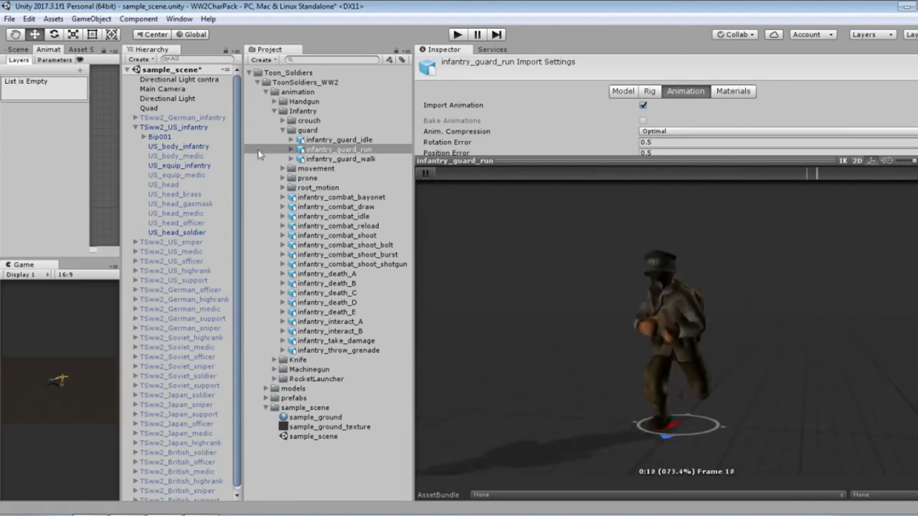
left_click(283, 130)
left_click(282, 140)
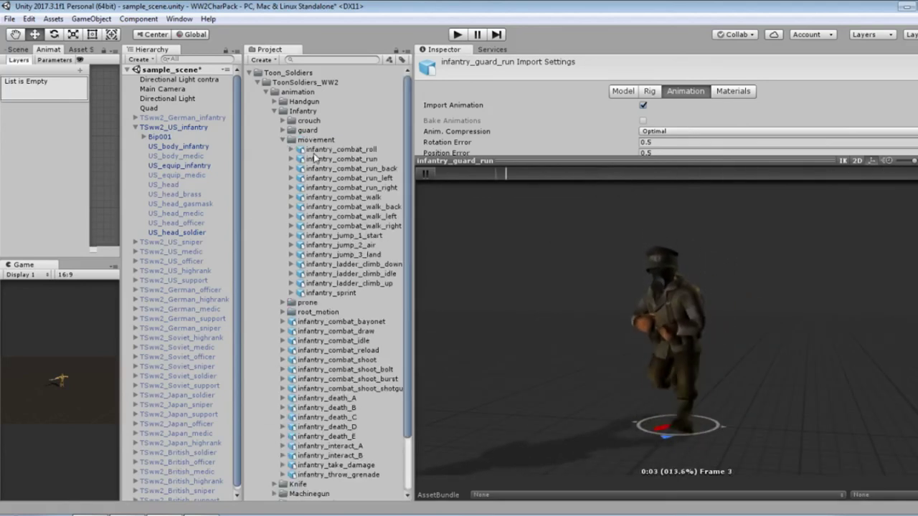
left_click(337, 149)
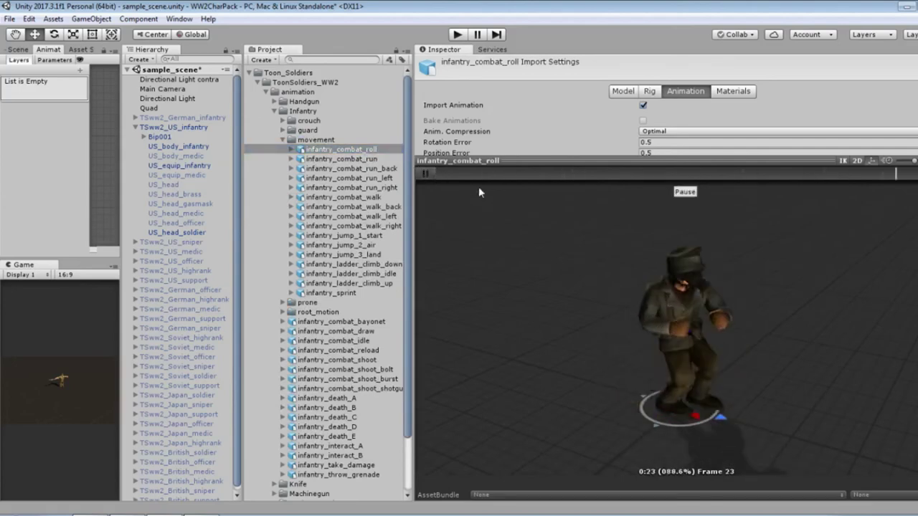
- Preview the jump_1_start, jump_2_air and jump_3_land clips
left_click(379, 236)
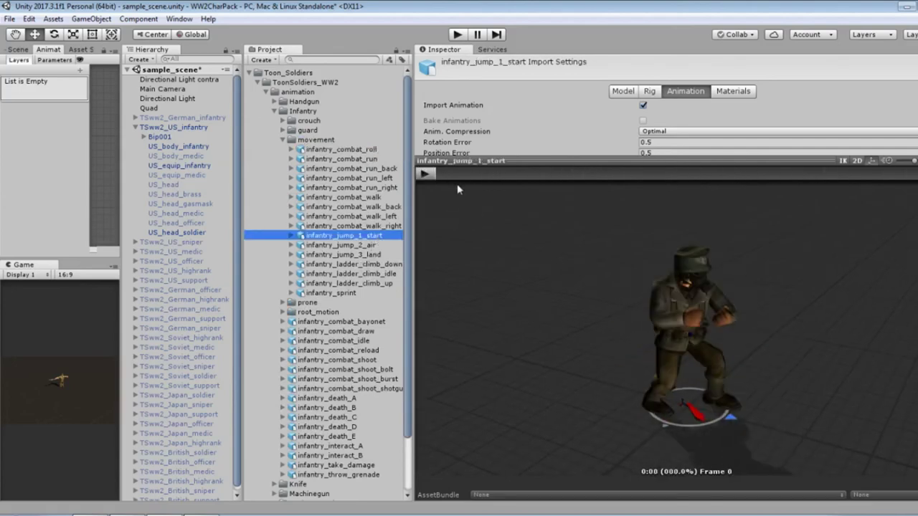
left_click(354, 245)
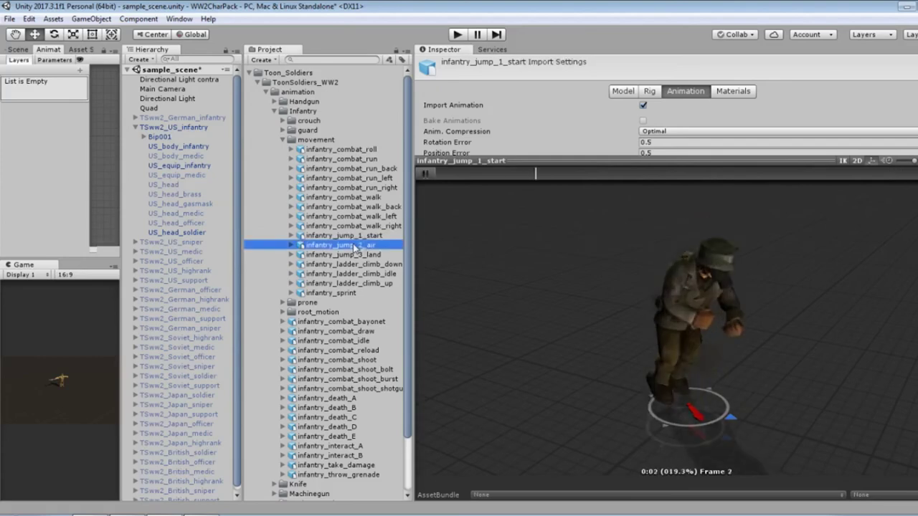
key("Down")
key("Down")
key("Up")
left_click(424, 173)
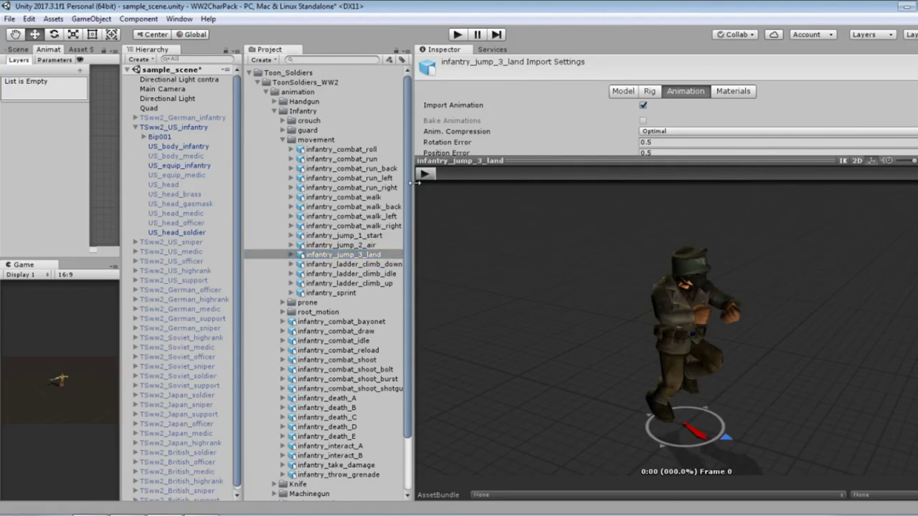
- Play the ladder_climb_idle and ladder_climb_up clips, then collapse movement and select prone
left_click(380, 275)
left_click(424, 174)
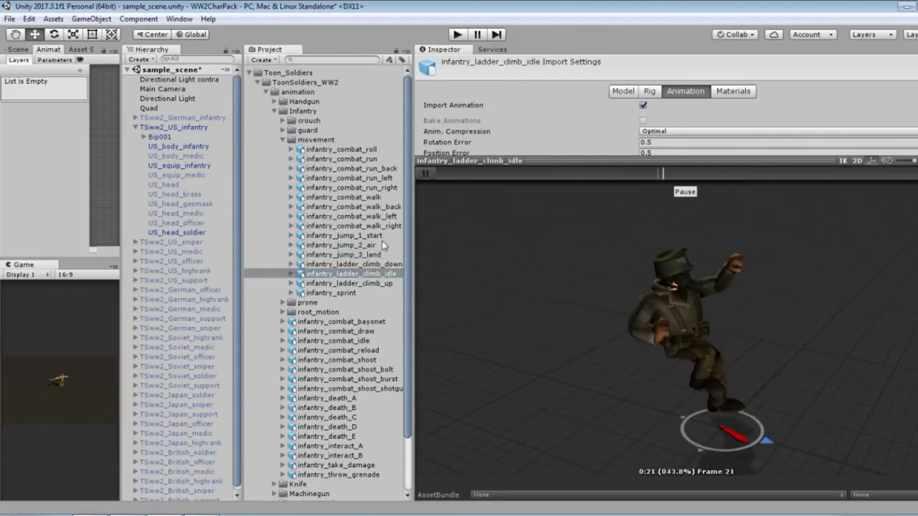
left_click(367, 284)
left_click(425, 174)
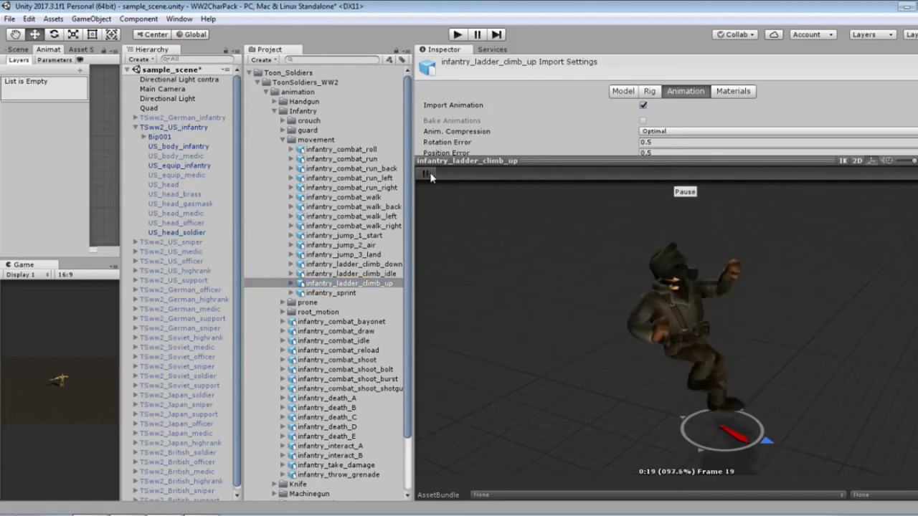
left_click(283, 141)
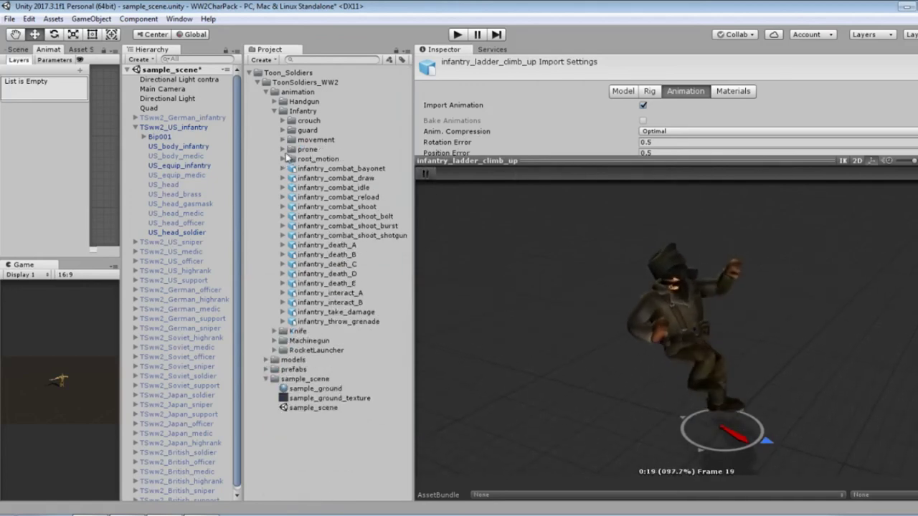
left_click(285, 150)
- Play the infantry_prone_death, infantry_prone_move and infantry_prone_standup previews, then collapse the prone and Infantry folders
left_click(283, 149)
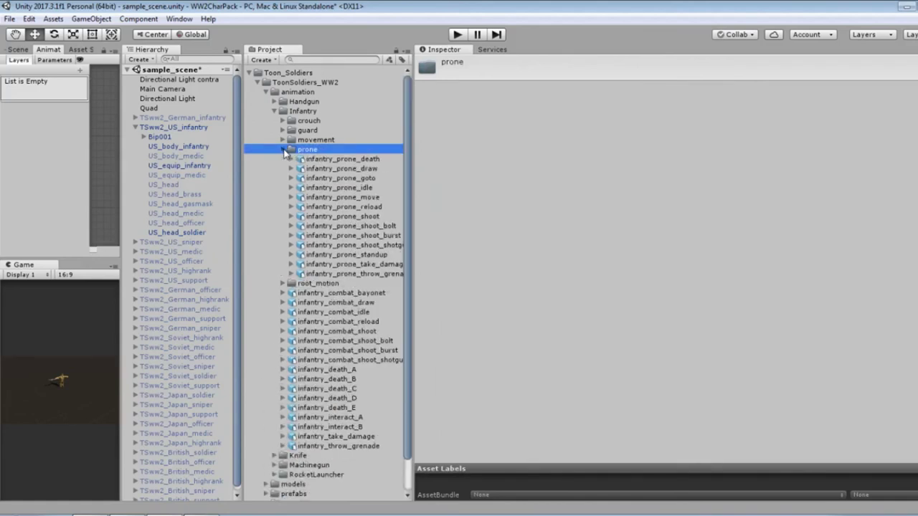
left_click(373, 160)
left_click(424, 172)
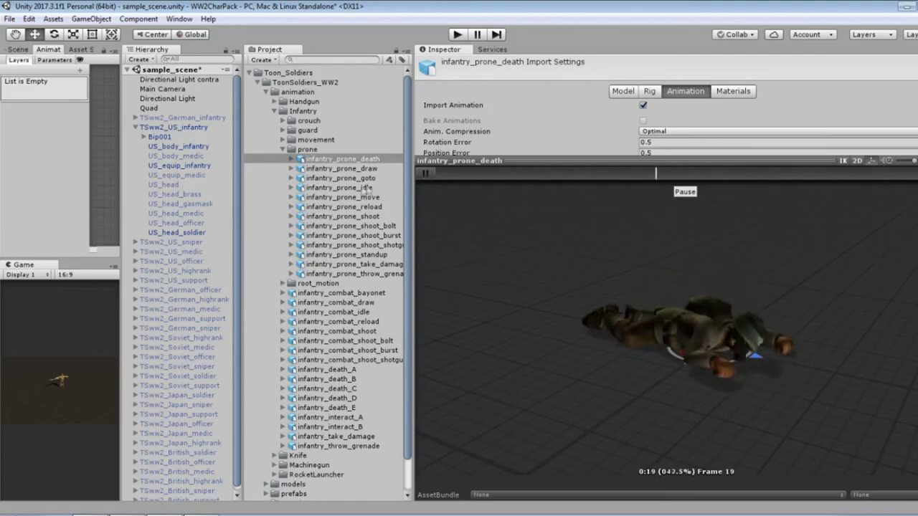
left_click(362, 198)
left_click(424, 173)
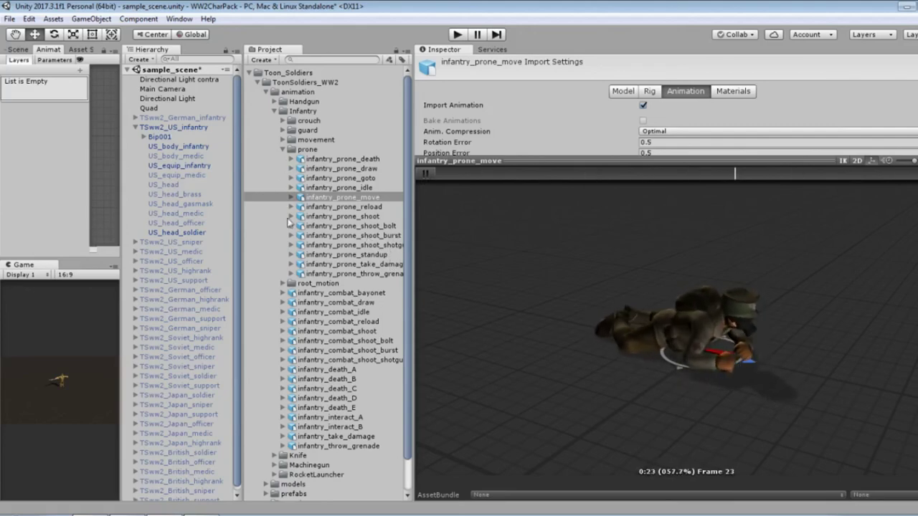
left_click(400, 256)
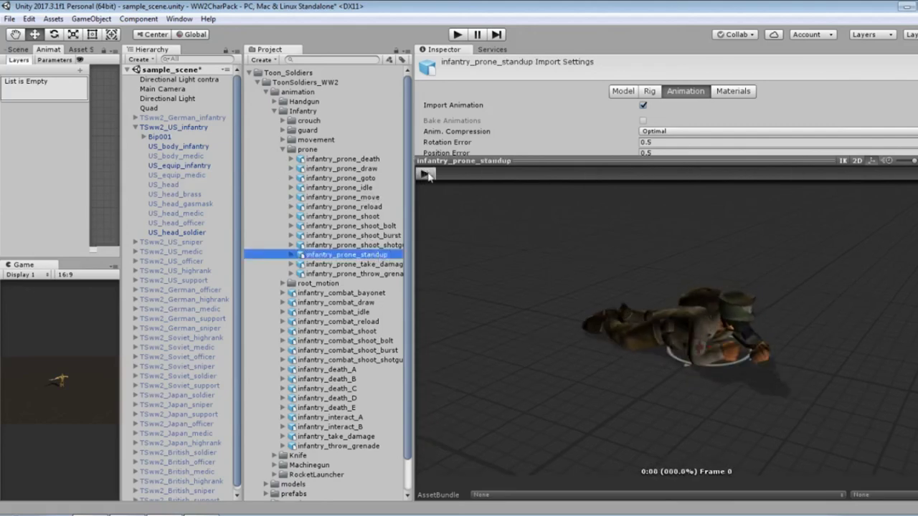
left_click(425, 175)
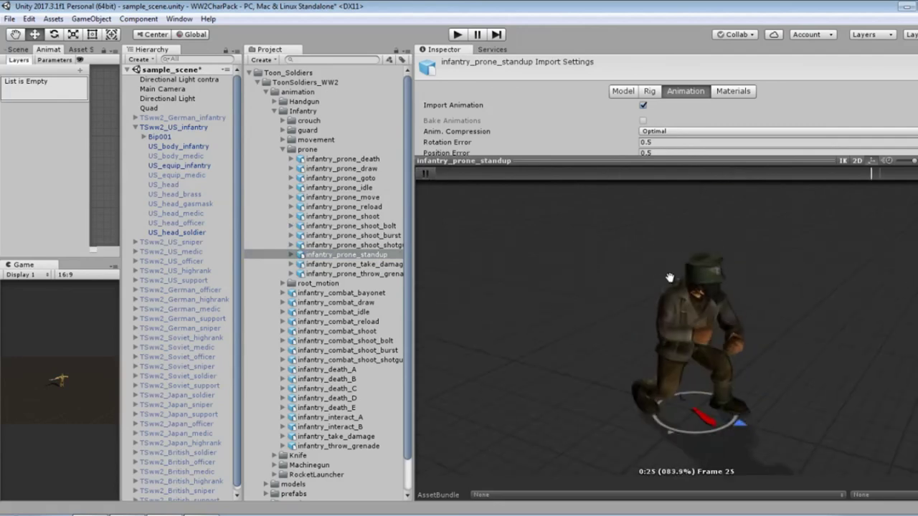
left_click(281, 149)
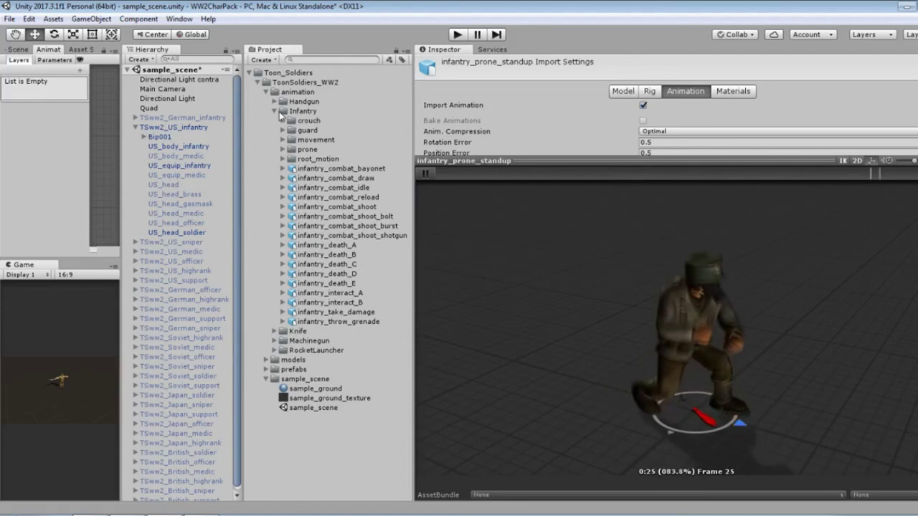
left_click(275, 111)
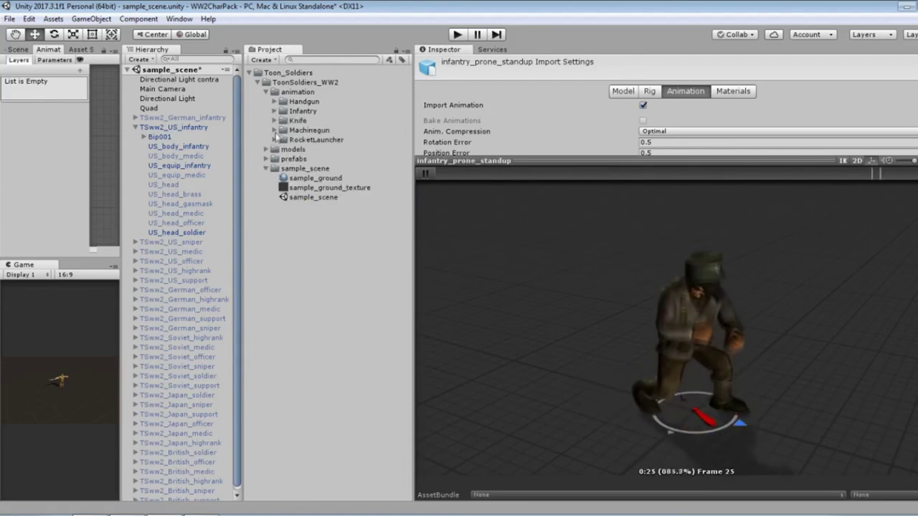
- Preview machinegun_combat_shoot, machinegun_combat_shoot_burst and machinegun_death_D, then collapse the Machinegun folder
left_click(274, 130)
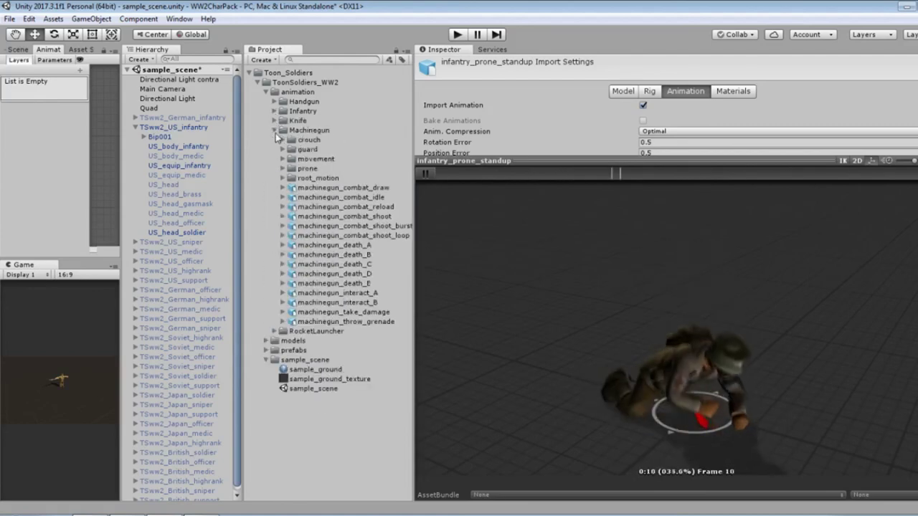
left_click(369, 216)
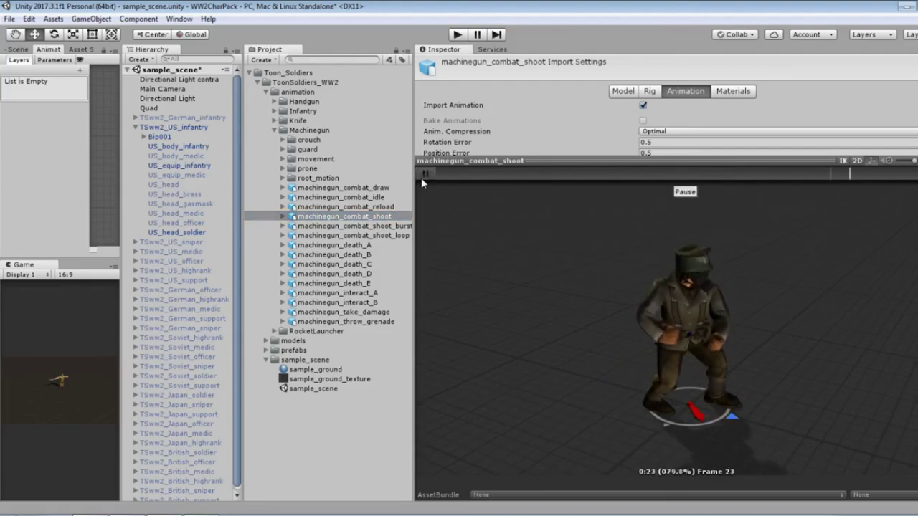
left_click(363, 225)
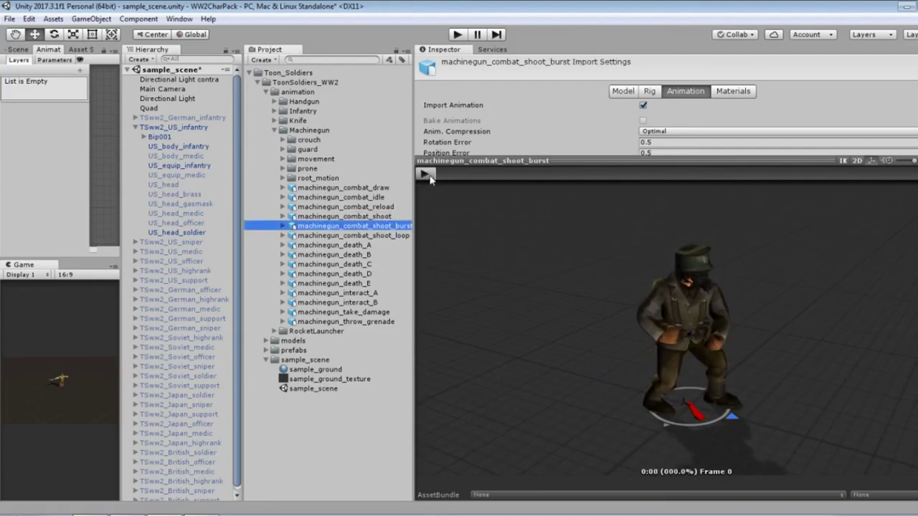
left_click(428, 175)
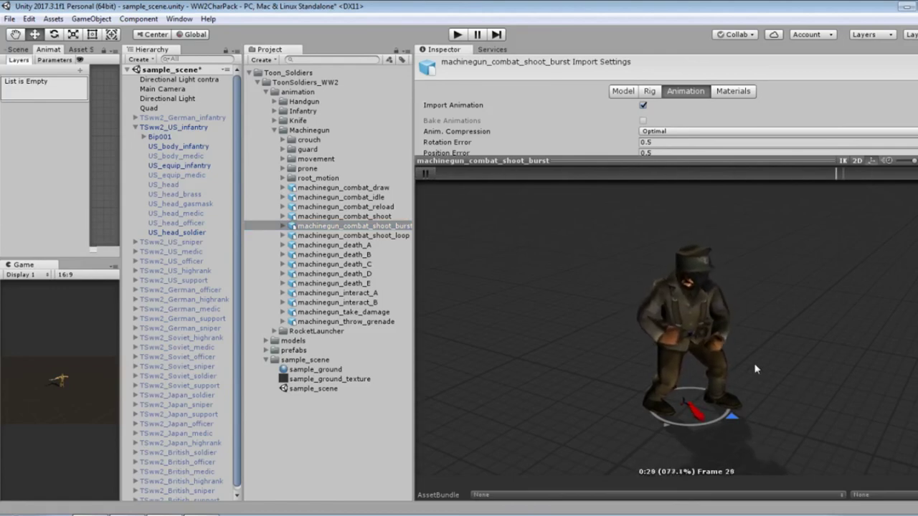
left_click(334, 273)
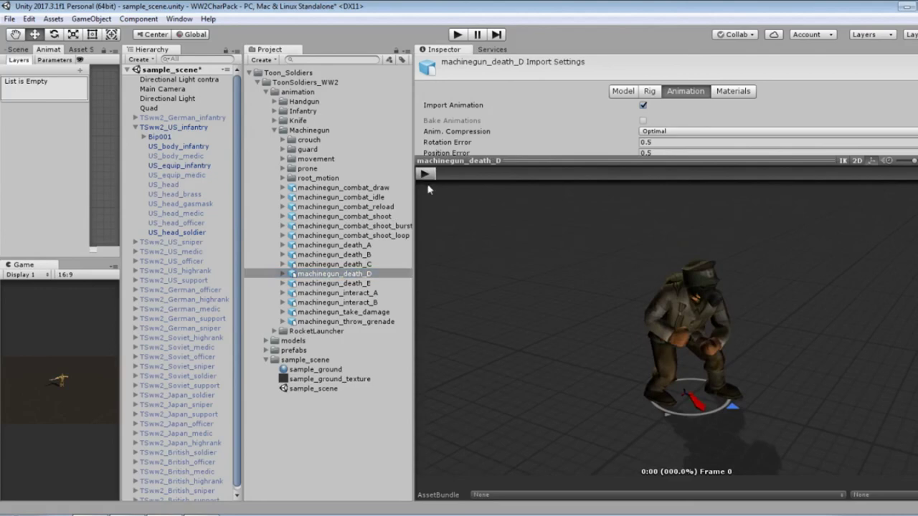
left_click(425, 175)
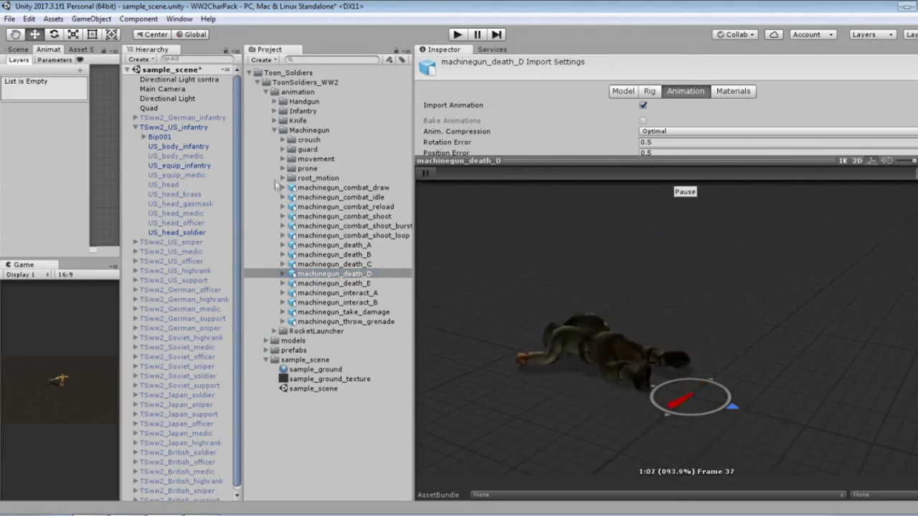
left_click(275, 131)
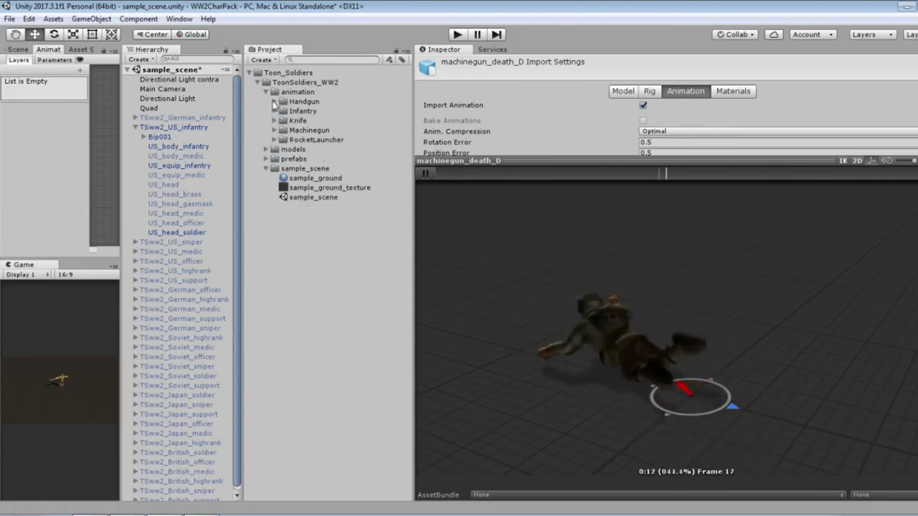
- Play the knife_combat_attack_A, knife_combat_attack_B and knife_interact_A clips from the Knife folder in the preview
left_click(275, 120)
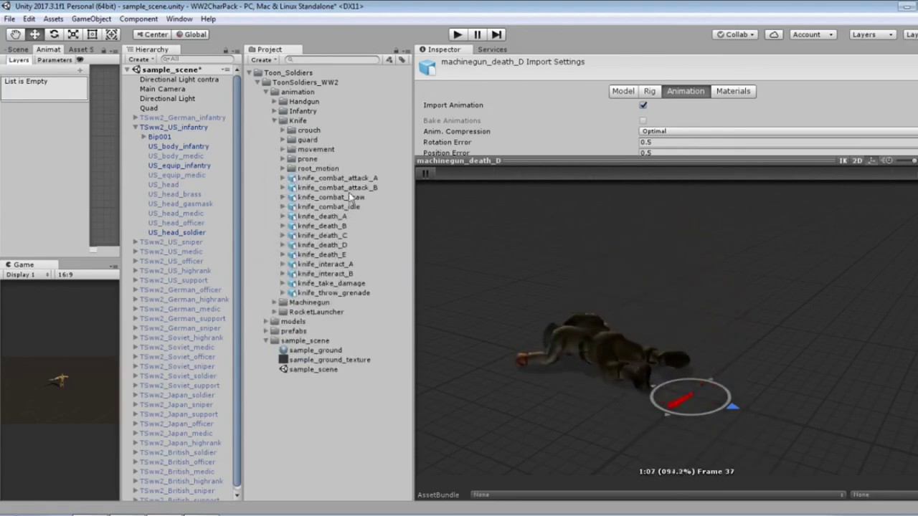
left_click(337, 178)
left_click(427, 175)
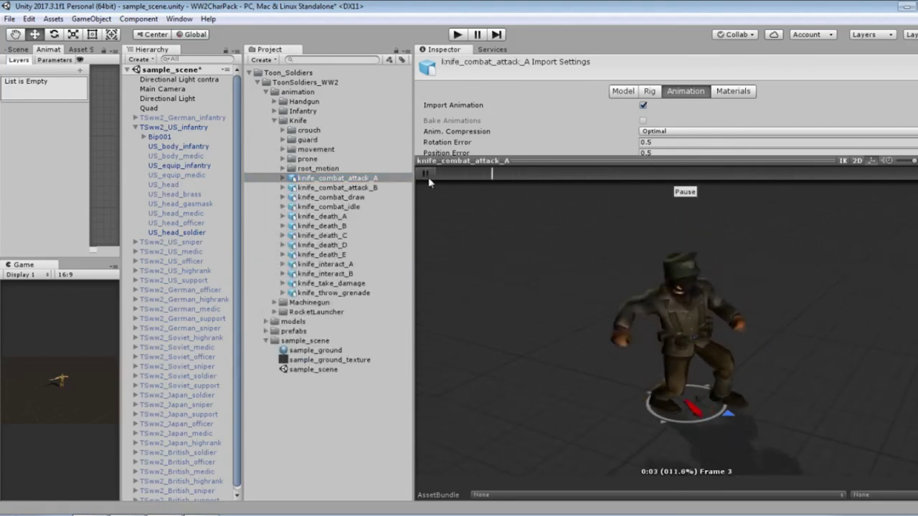
left_click(337, 187)
left_click(427, 175)
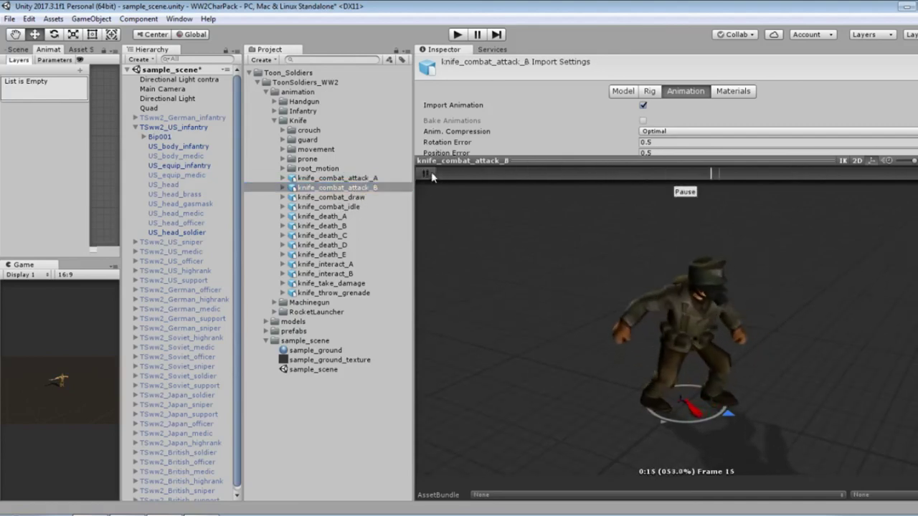
left_click(427, 173)
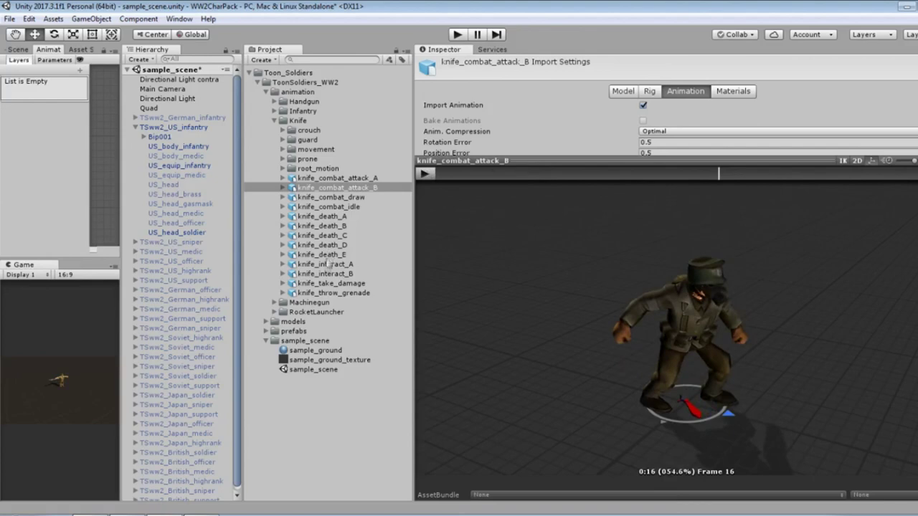
left_click(343, 264)
left_click(426, 175)
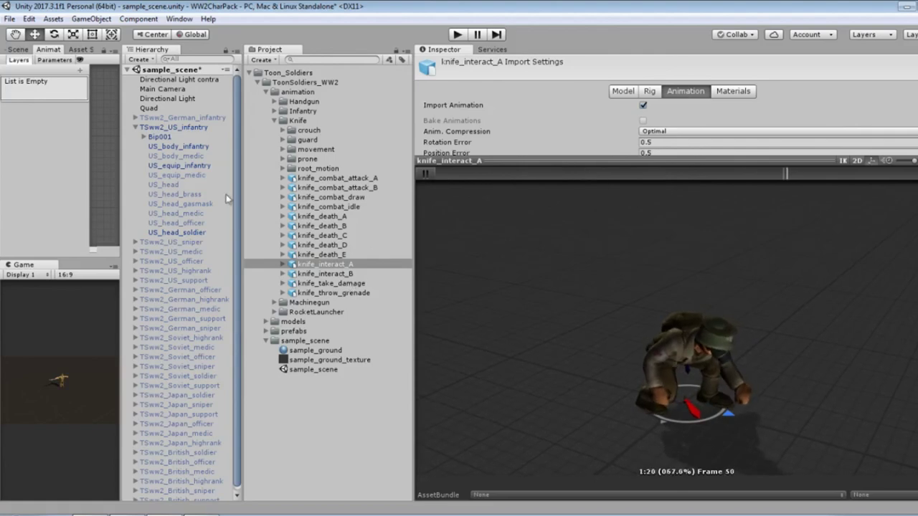
- Preview handgun_combat_idle, handgun_combat_shoot, handgun_combat_shoot_burst and handgun_take_damage, then collapse the Handgun folder
left_click(274, 120)
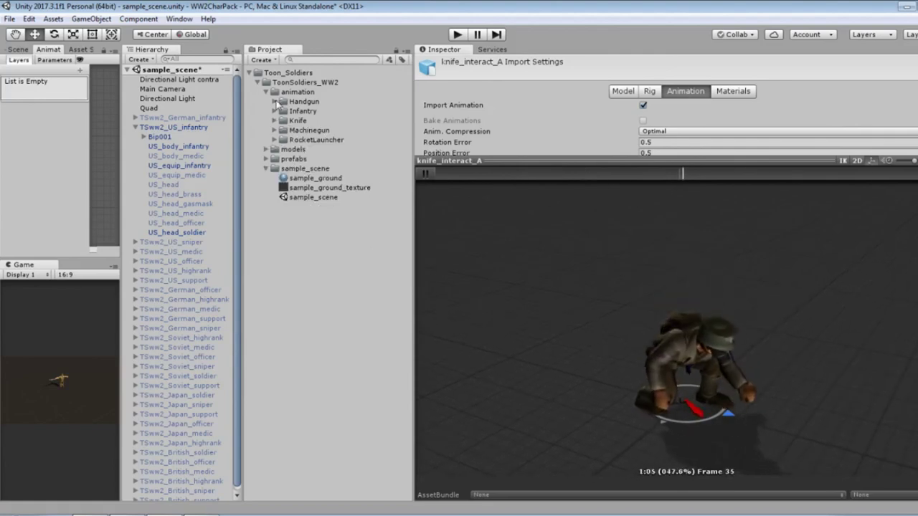
left_click(273, 101)
left_click(348, 170)
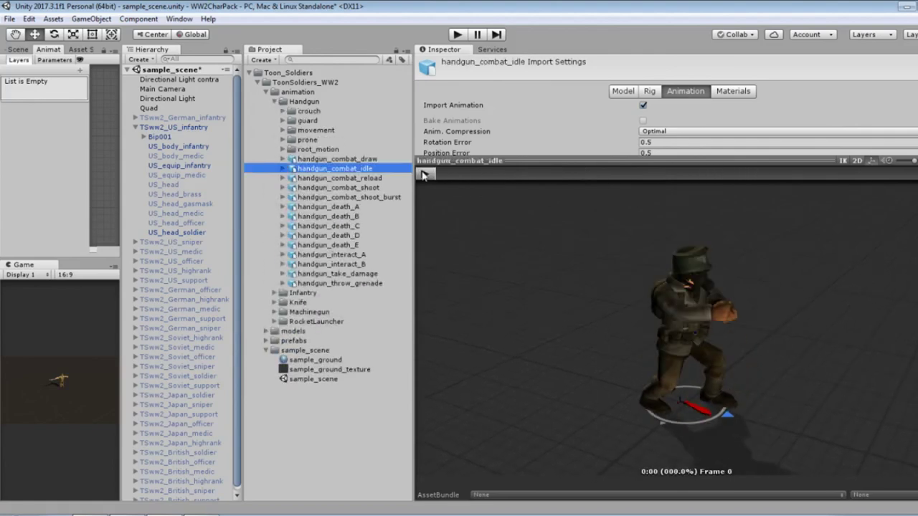
left_click(423, 174)
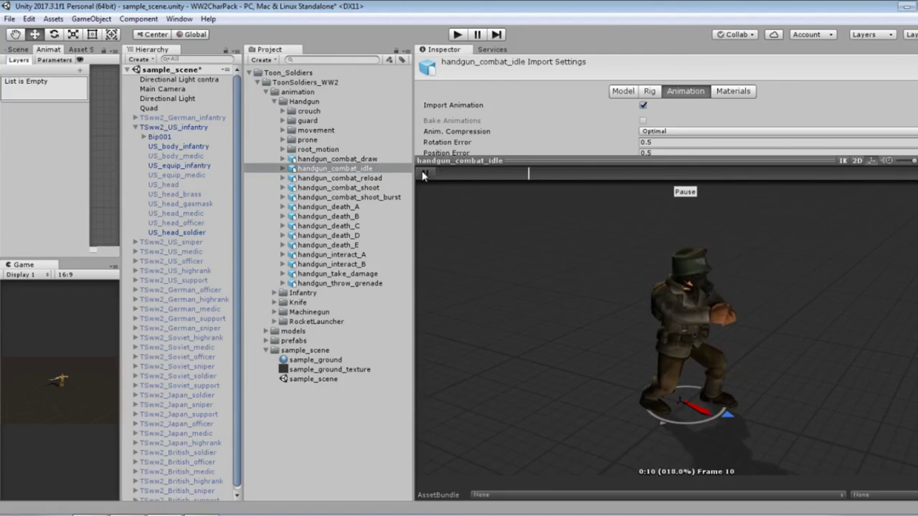
left_click(375, 188)
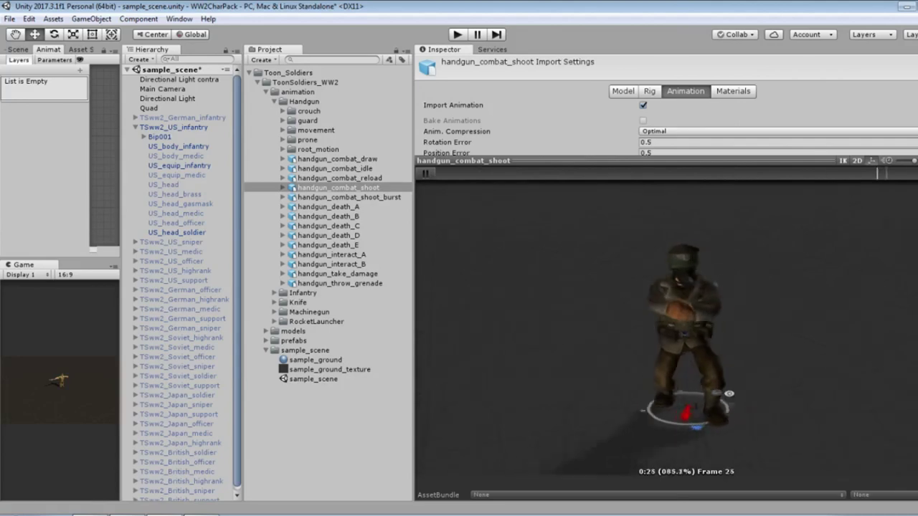
left_click(369, 197)
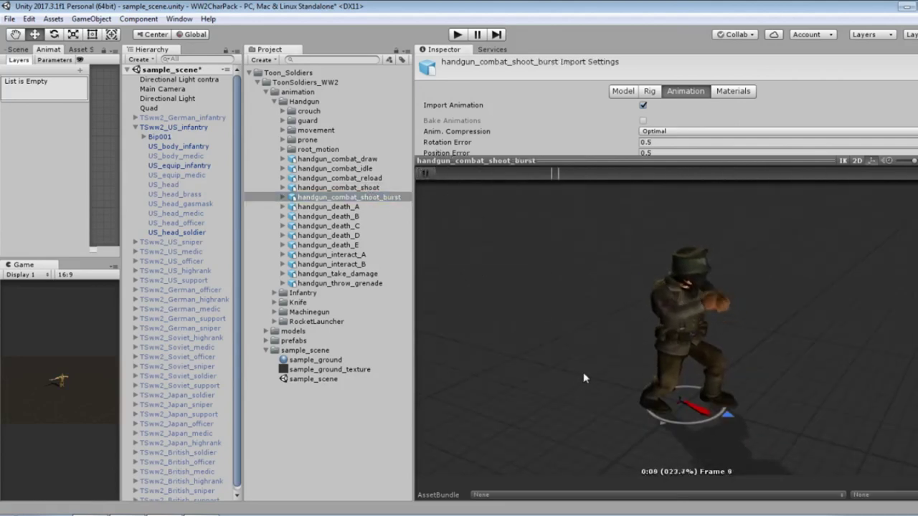
left_click(337, 273)
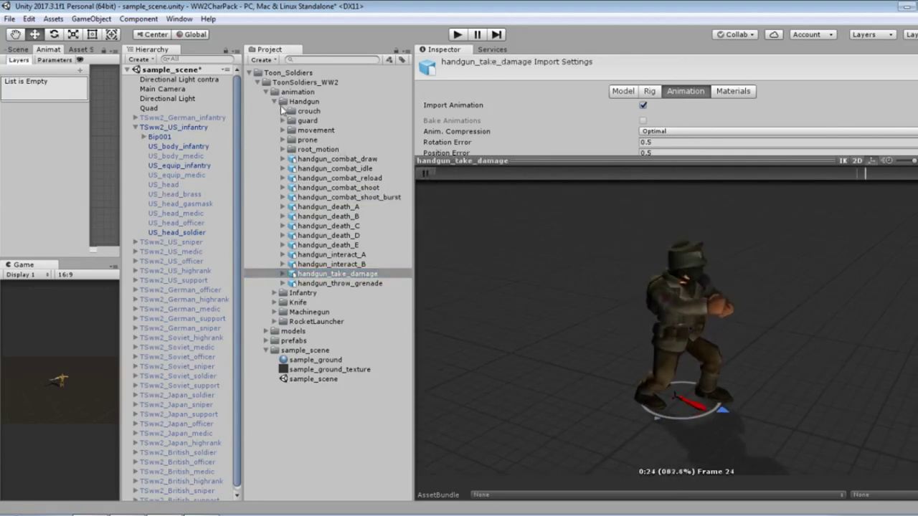
left_click(274, 102)
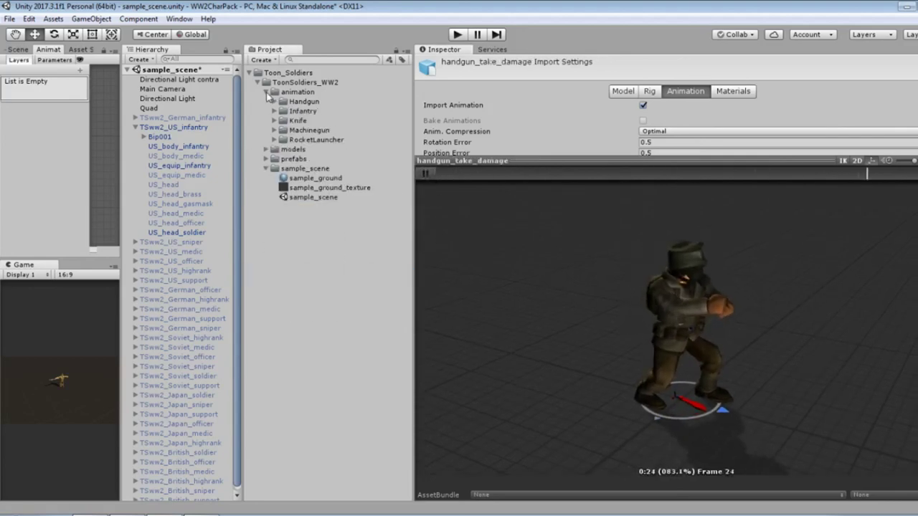
- Switch the Project panel to the models folder and collapse TSww2_US_infantry's children in the Hierarchy
left_click(266, 93)
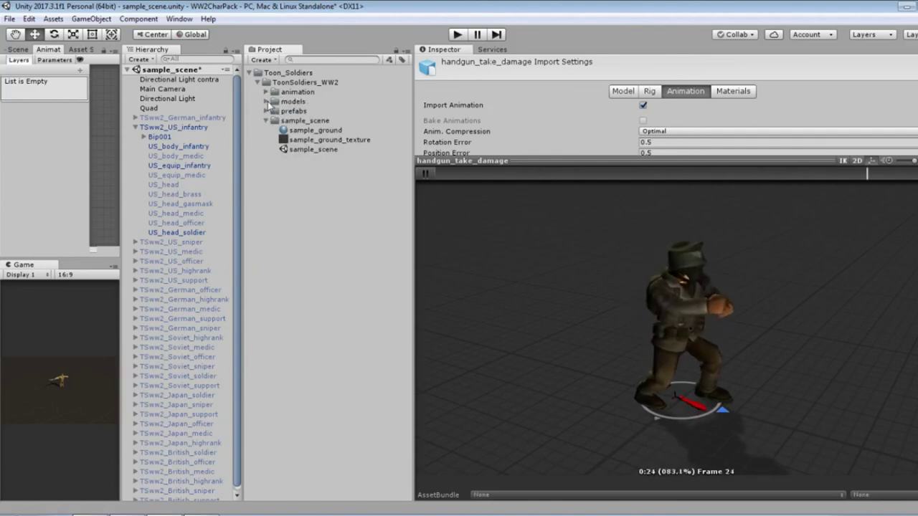
left_click(267, 102)
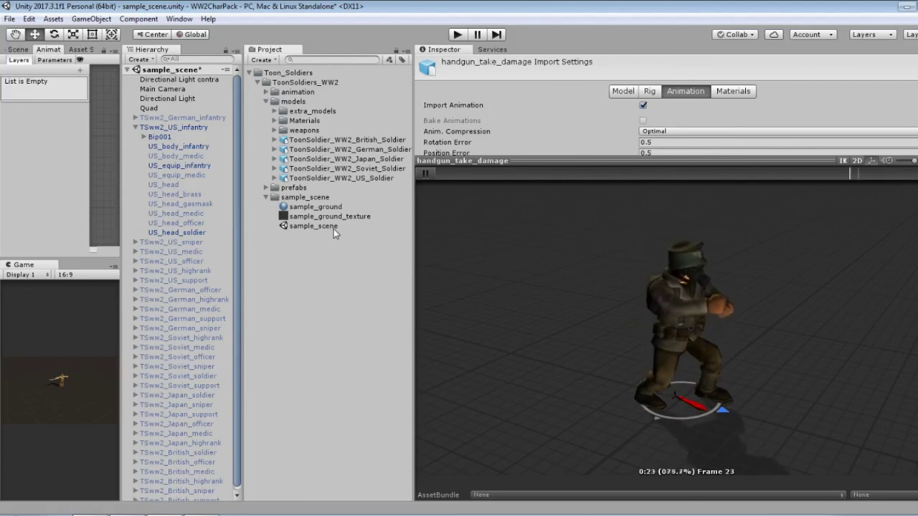
left_click(134, 128)
left_click(165, 204)
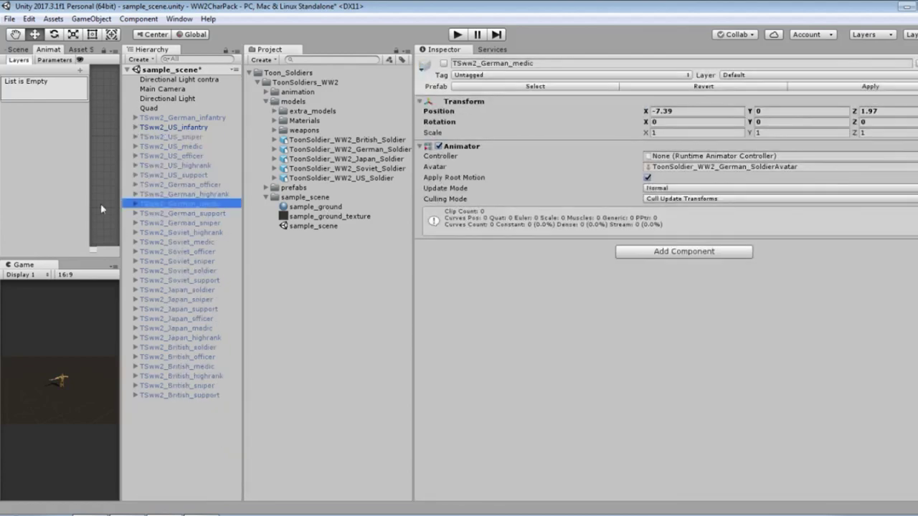
left_click(119, 192)
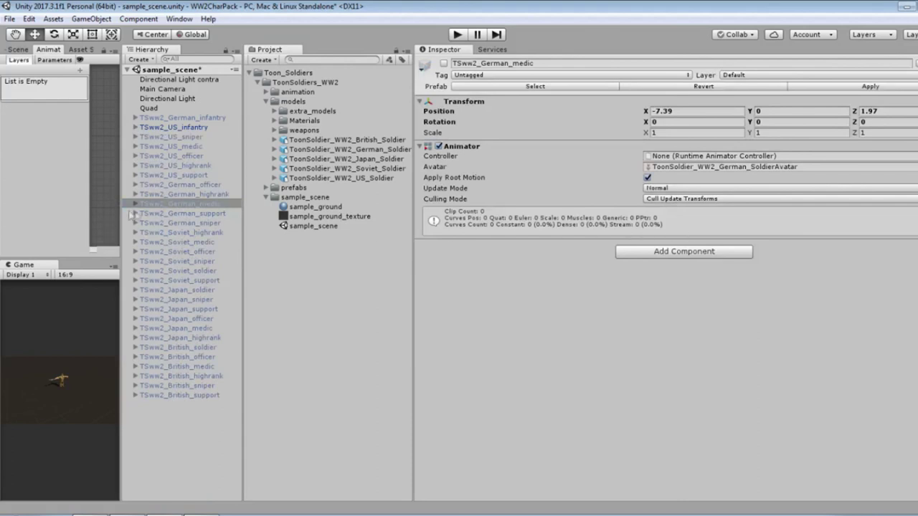
- Select soldiers TSww2_US_medic through TSww2_British_support and mark them active in the Inspector
left_click(223, 119)
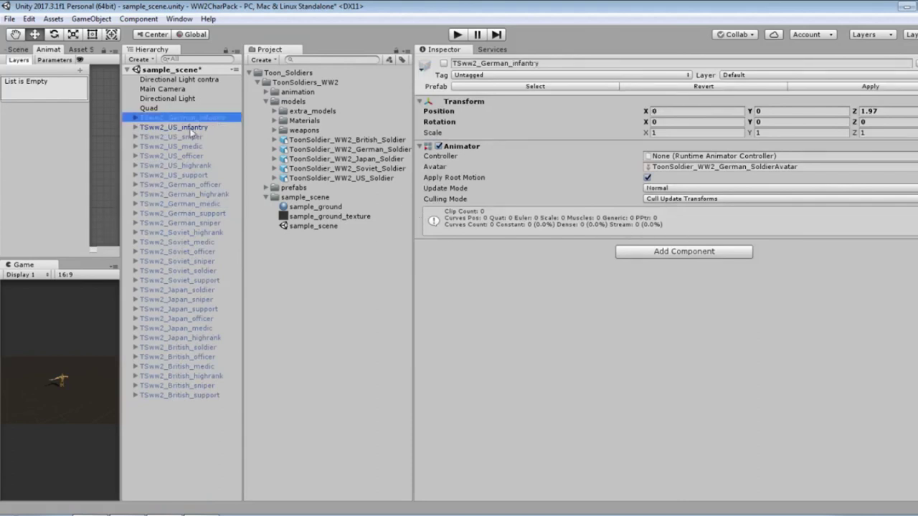
left_click(185, 137, "ctrl")
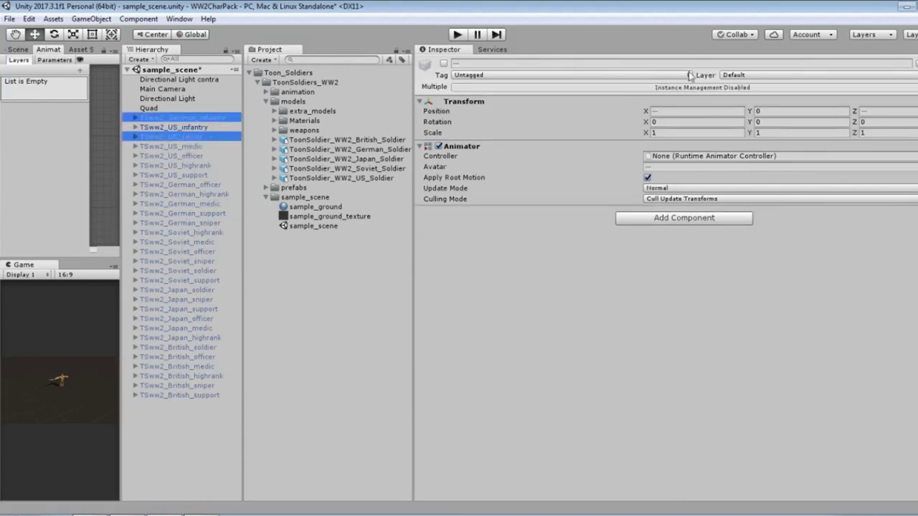
left_click(171, 147)
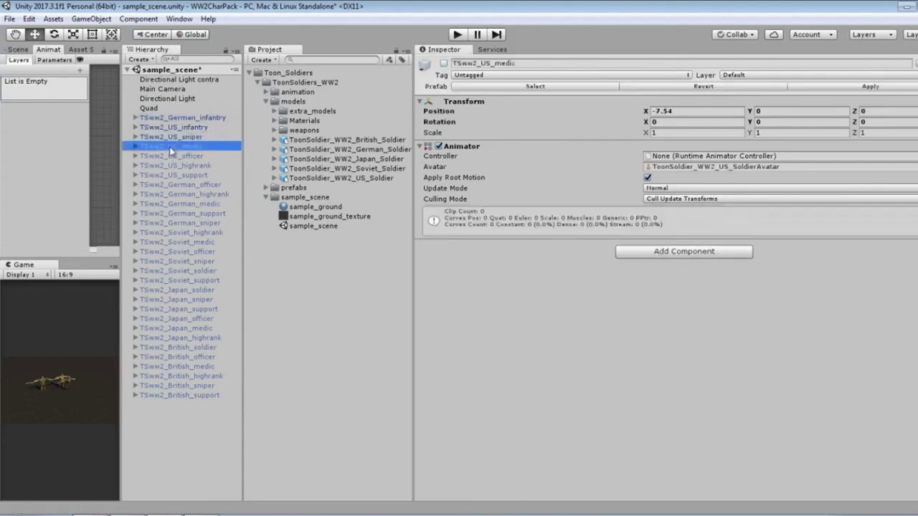
left_click(167, 399, "shift")
left_click(444, 63)
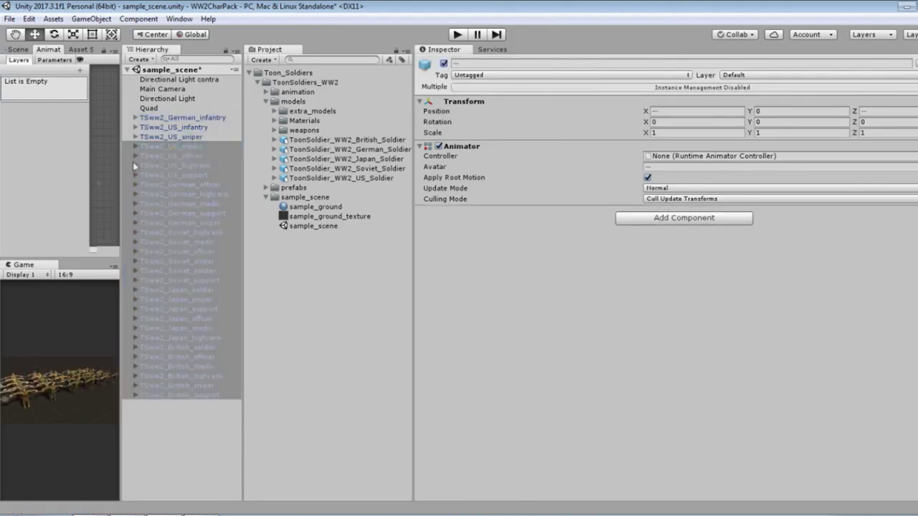
- Enlarge the game preview and give the Scene view more room
left_click_drag(120, 182, 529, 215)
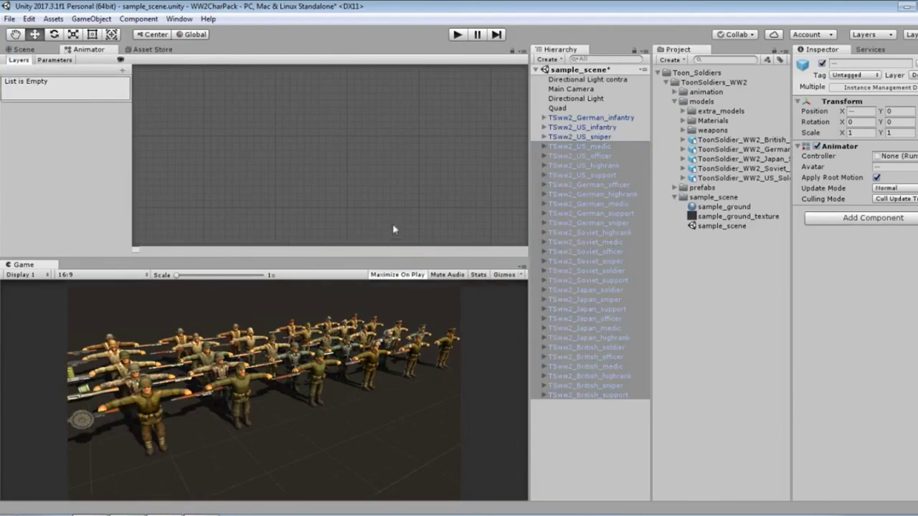
left_click_drag(389, 249, 400, 108)
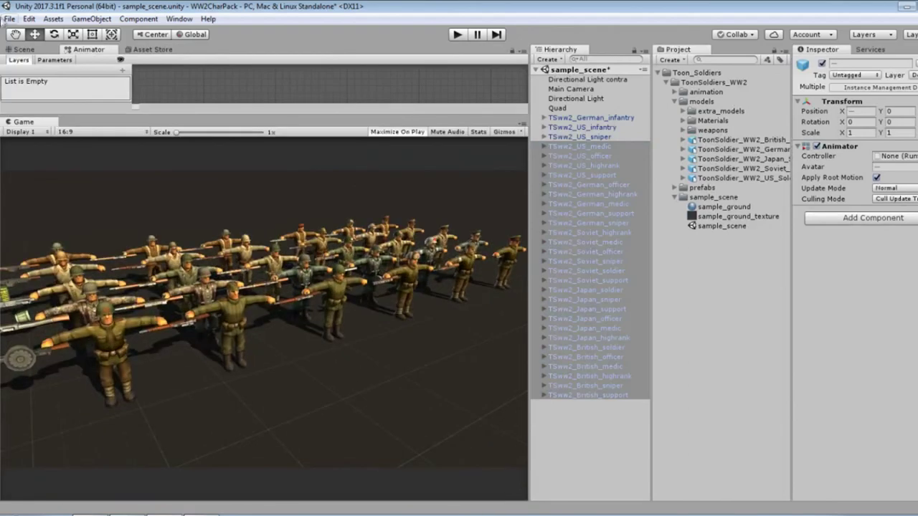
left_click(14, 50)
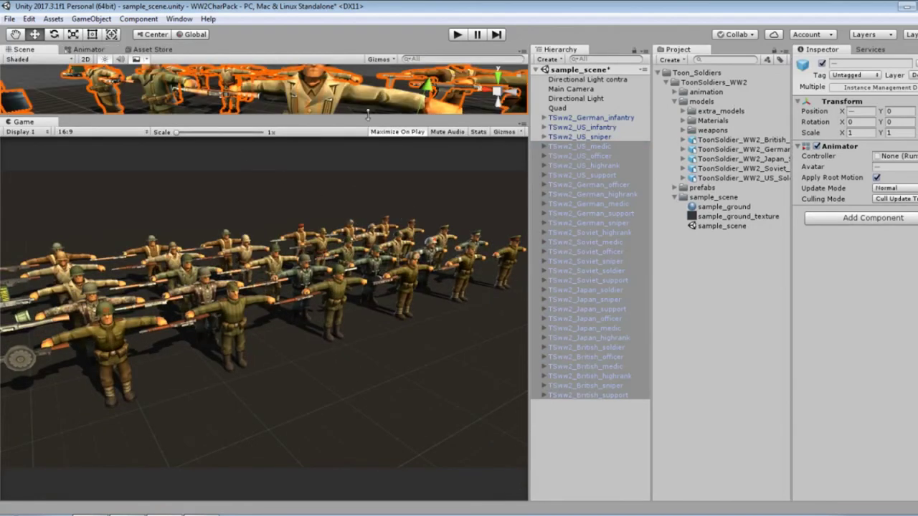
left_click_drag(367, 115, 373, 371)
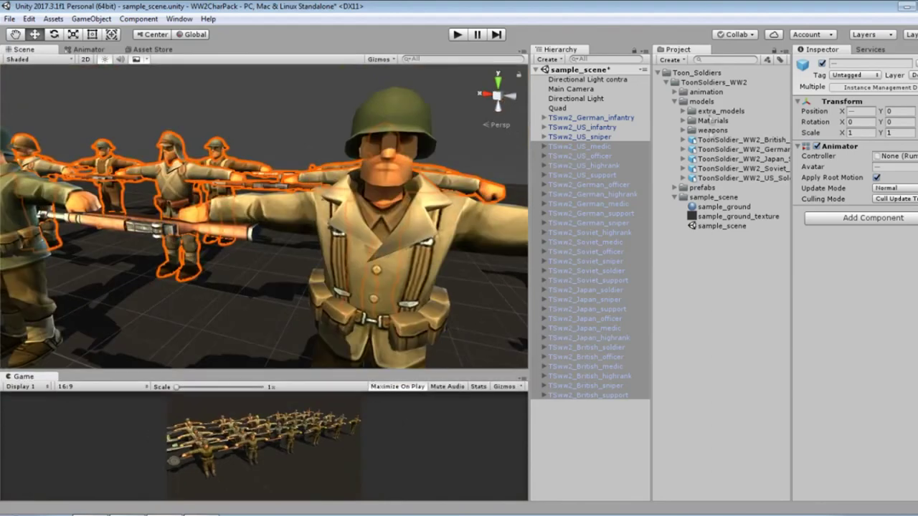
- Align the Main Camera with a scene view overlooking the soldier lineup, then start Play mode
left_click(574, 89)
left_click_drag(337, 165, 399, 129, "alt")
key("ctrl+shift+f")
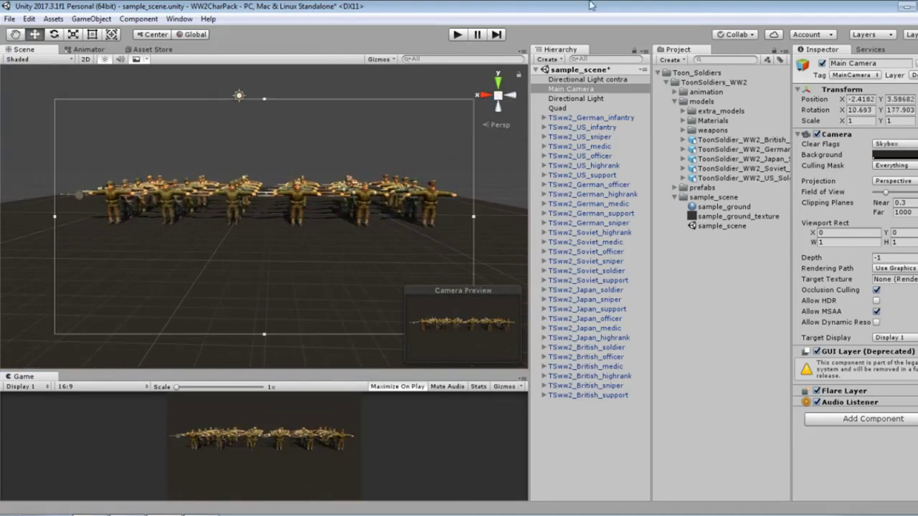
left_click(455, 35)
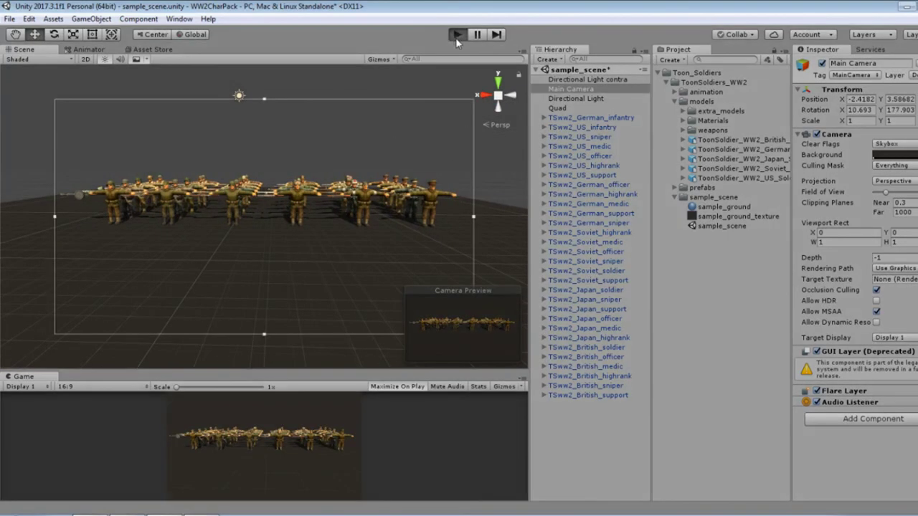